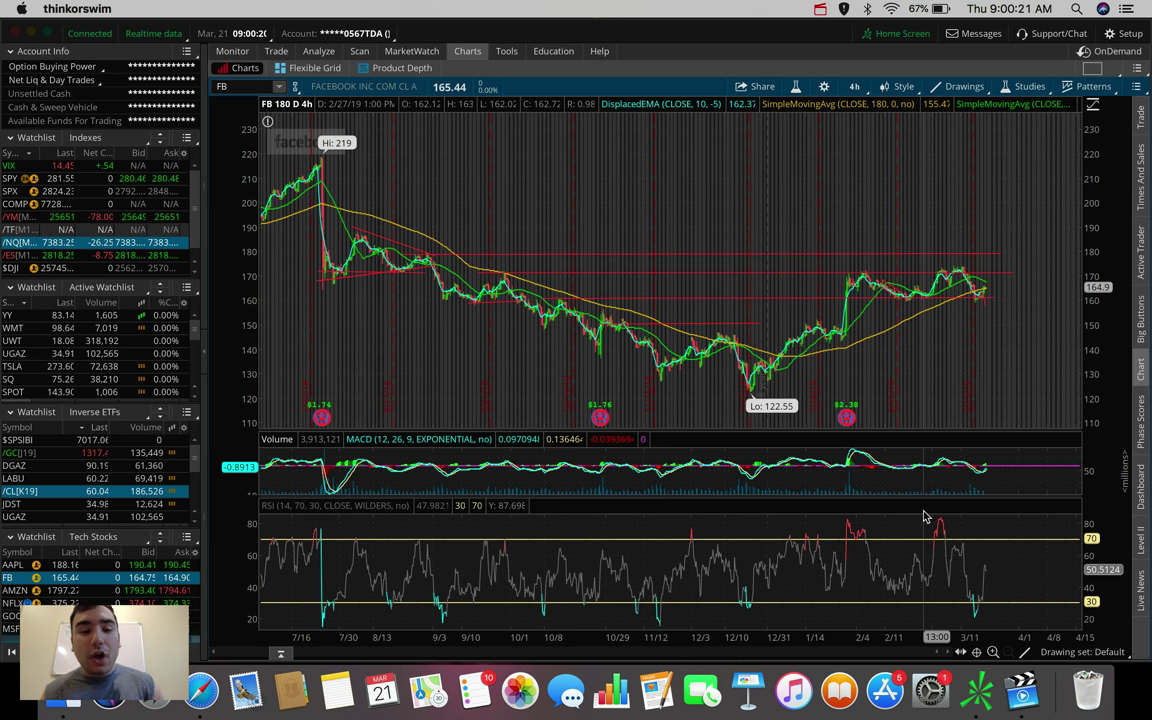
# Bring up CNN's Pre-Market Trading page in Safari, showing Conagra up 6.99% and Biogen down 26.40%.
pyautogui.click(203, 692)
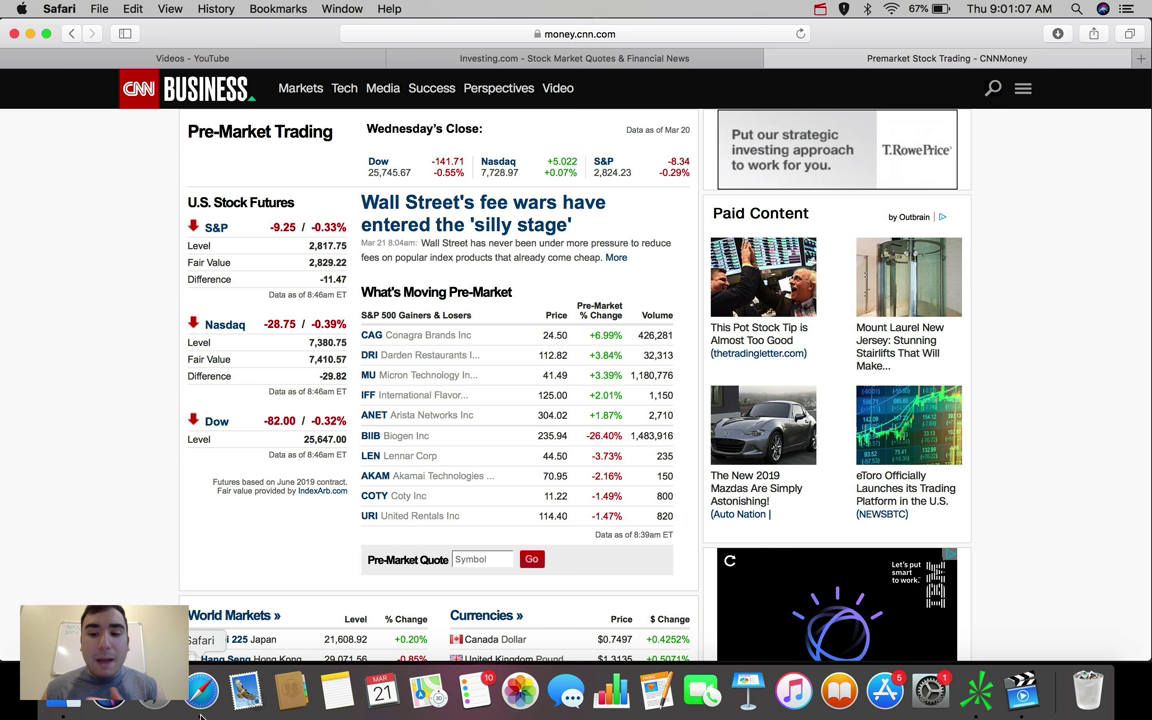
# Load SPX in thinkorswim and zoom its 4-hour chart onto recent months around 2820 and 2794.
pyautogui.click(976, 690)
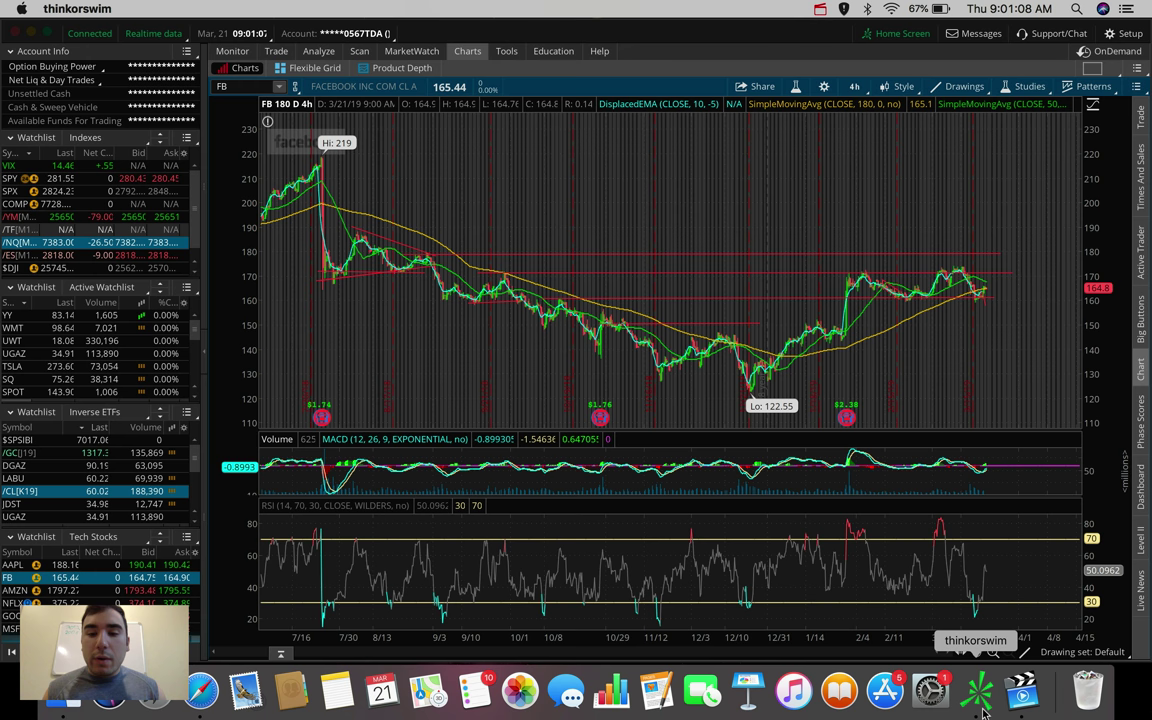
pyautogui.click(18, 191)
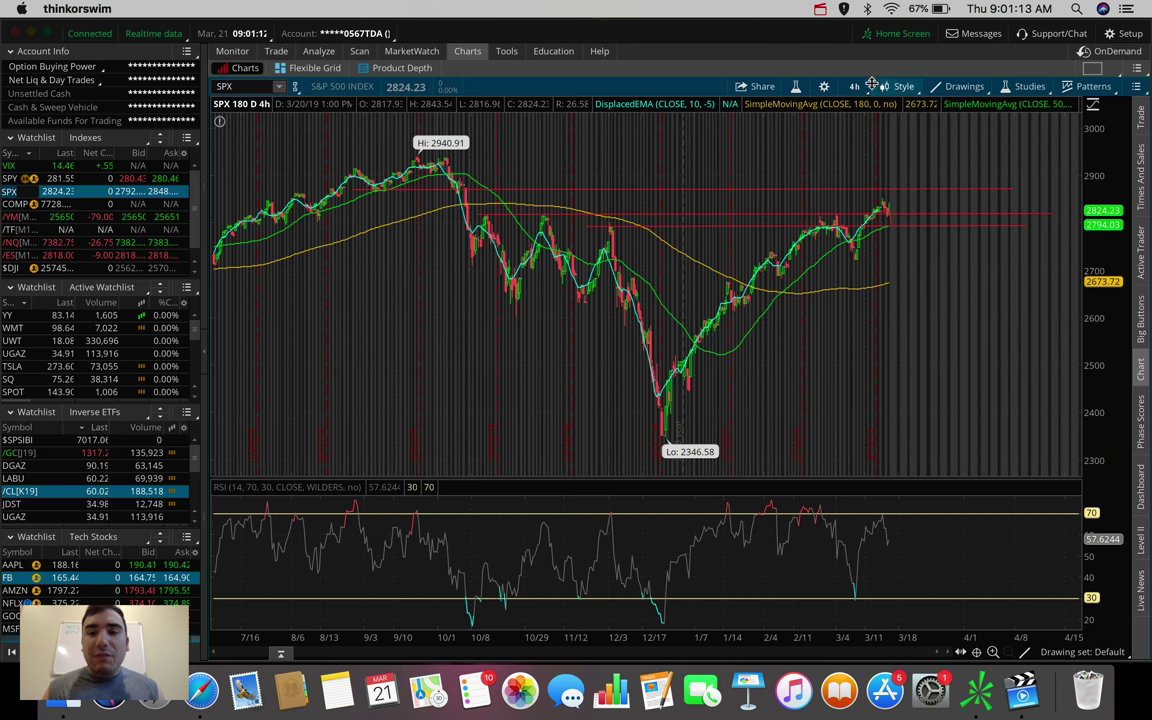
pyautogui.moveTo(1003, 185); pyautogui.dragTo(748, 193)
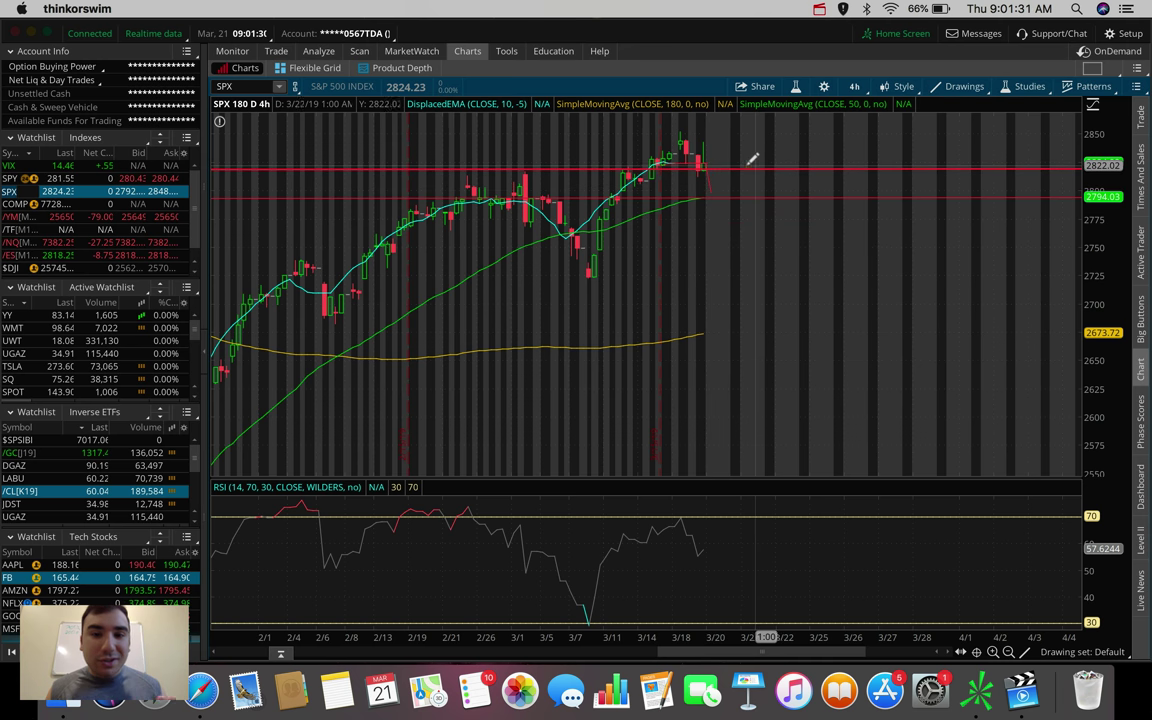
pyautogui.scroll(5, 746, 160)
pyautogui.click(940, 280)
pyautogui.scroll(-5, 946, 272)
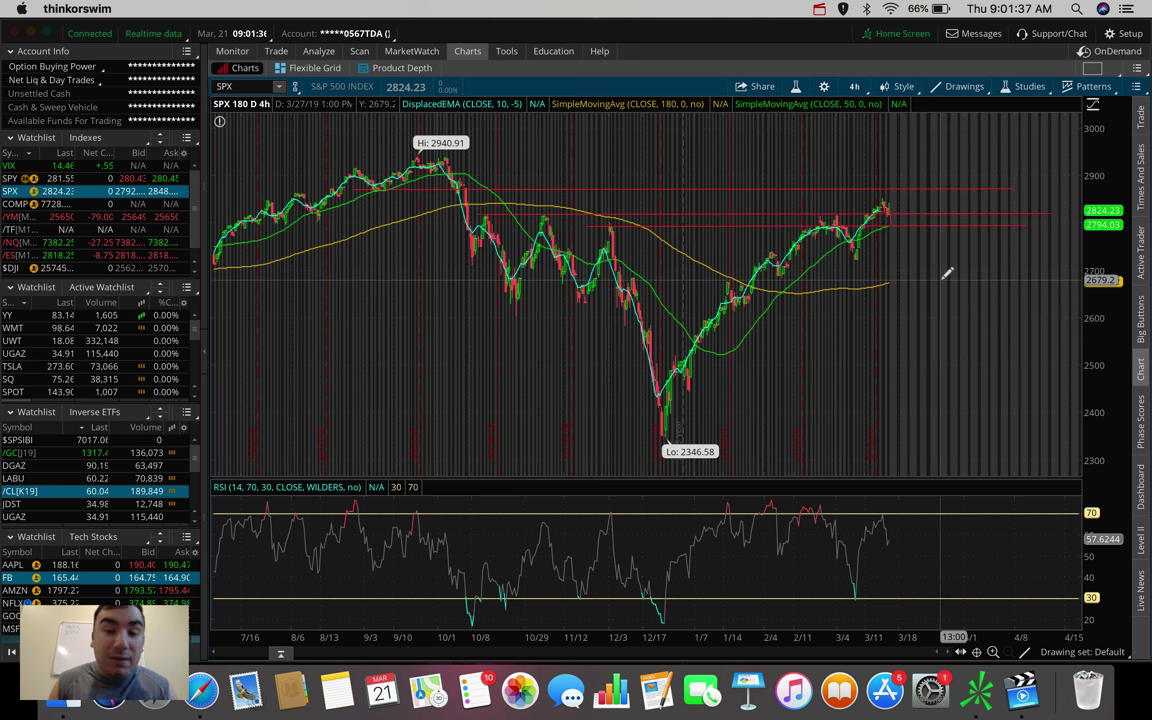
pyautogui.scroll(5, 950, 175)
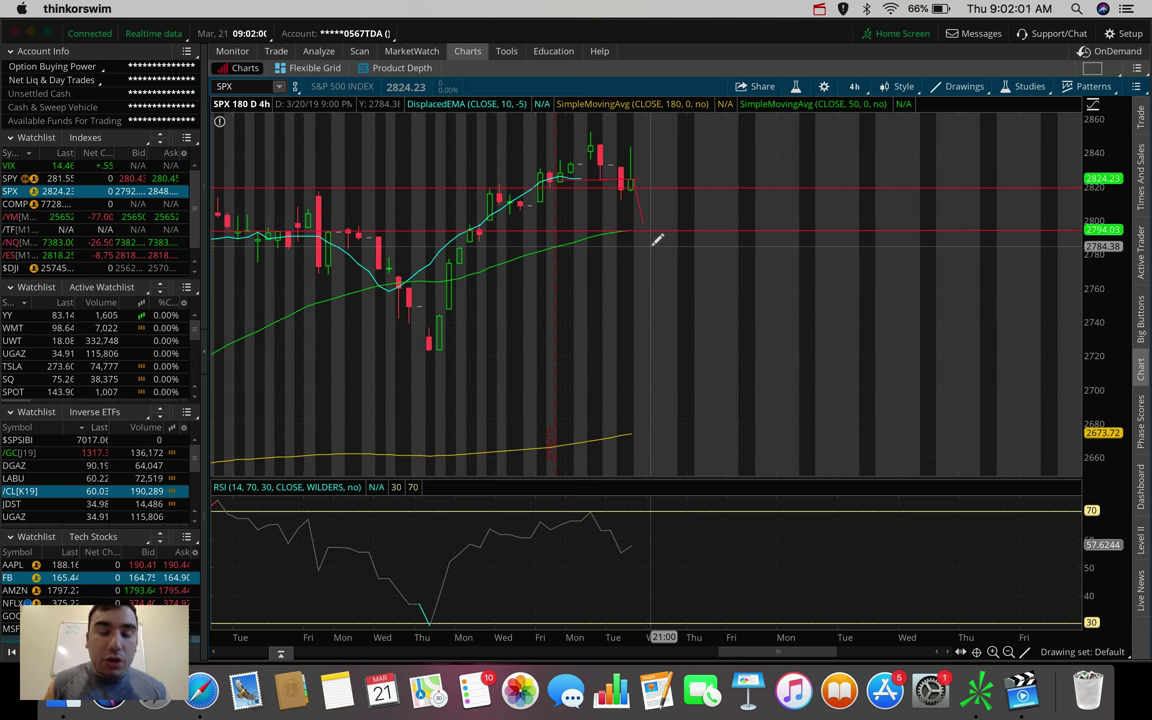
pyautogui.scroll(-5, 671, 314)
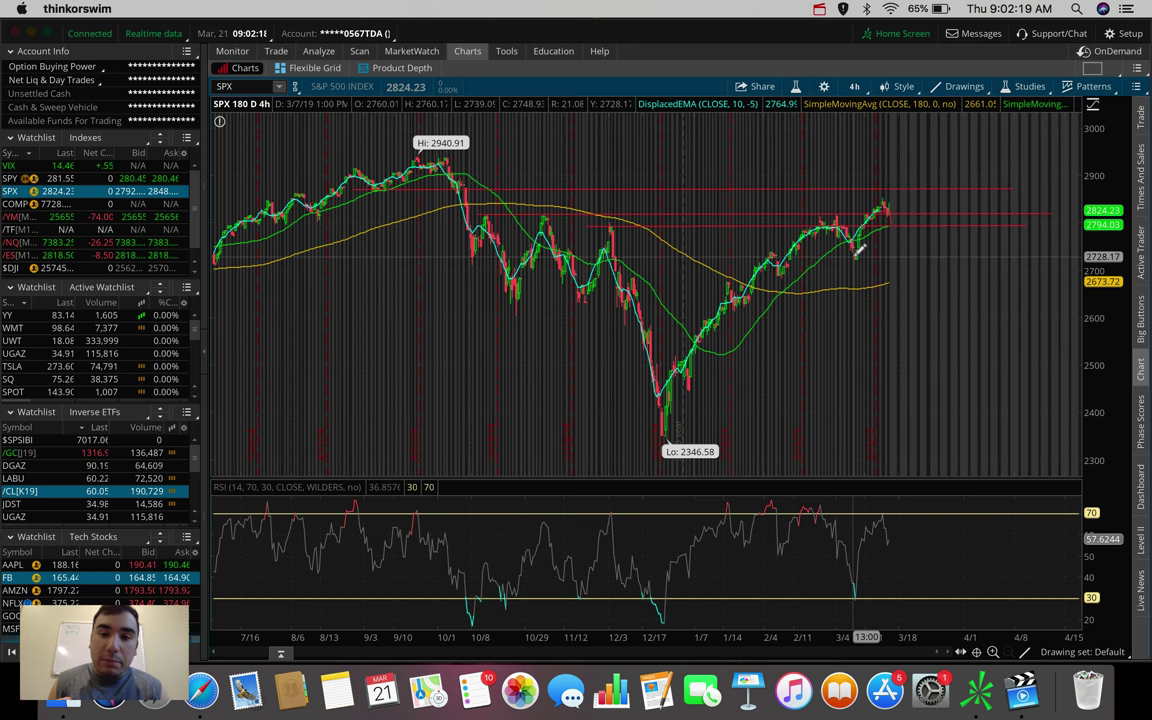
pyautogui.moveTo(858, 254)
pyautogui.mouseDown()
pyautogui.moveTo(857, 231)
pyautogui.moveTo(865, 247)
pyautogui.moveTo(872, 232)
pyautogui.mouseUp()
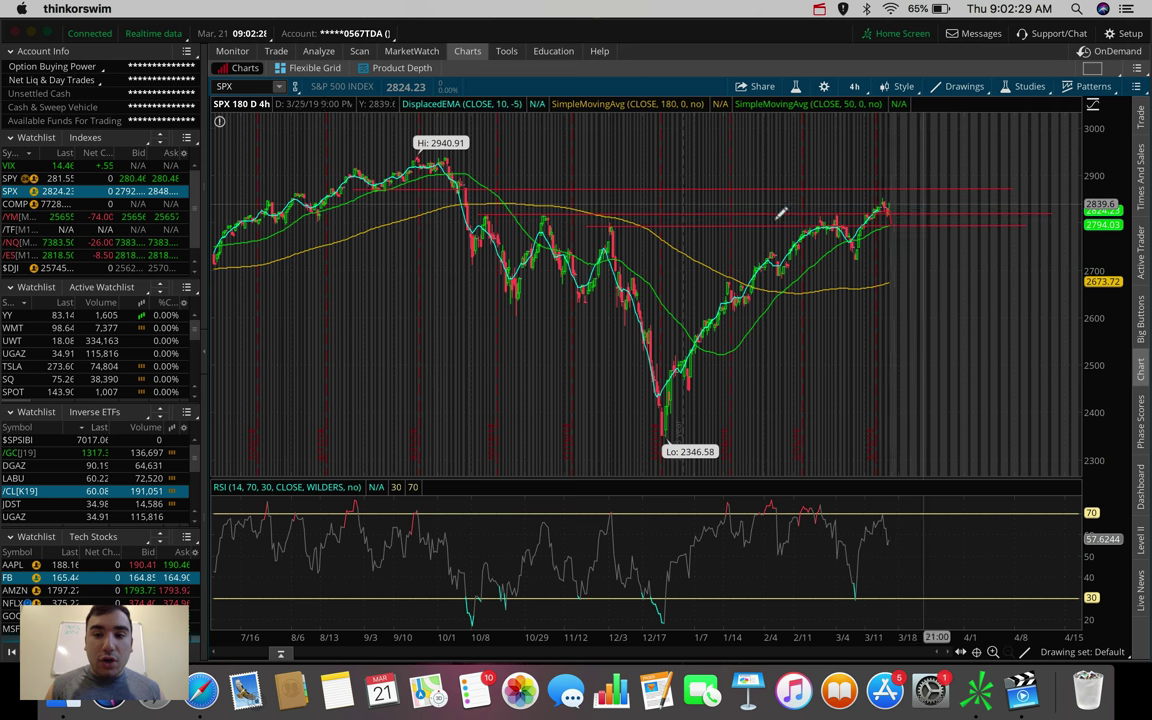
pyautogui.scroll(5, 781, 213)
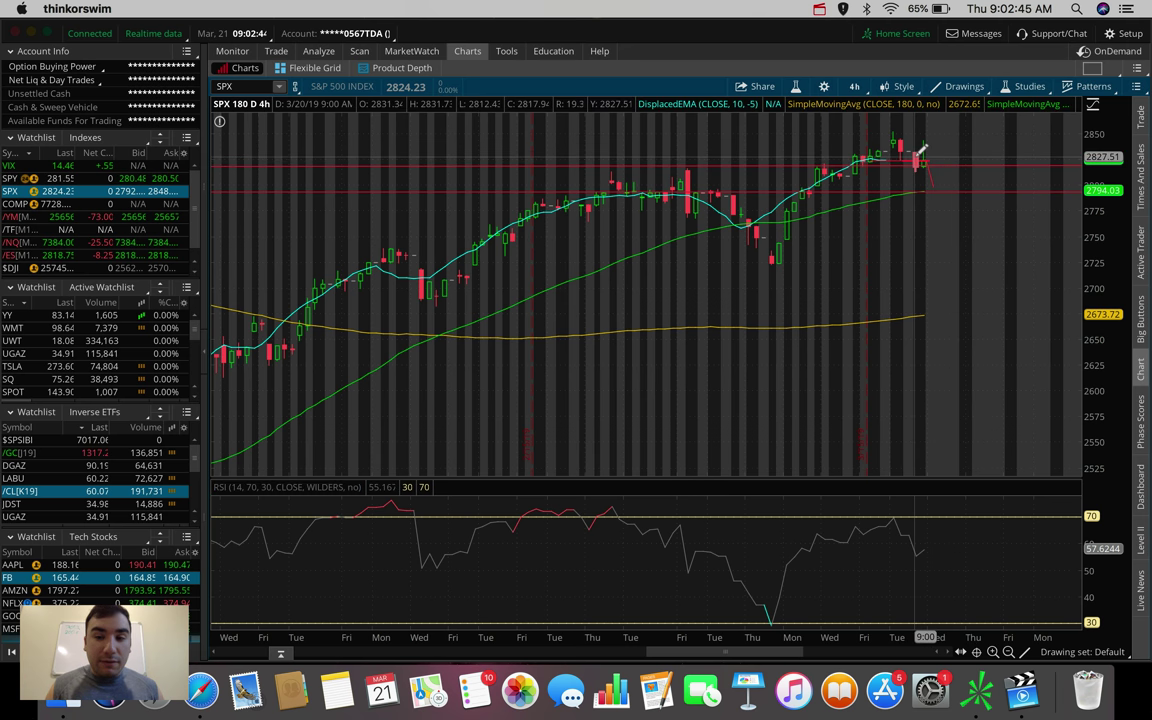
pyautogui.moveTo(927, 151)
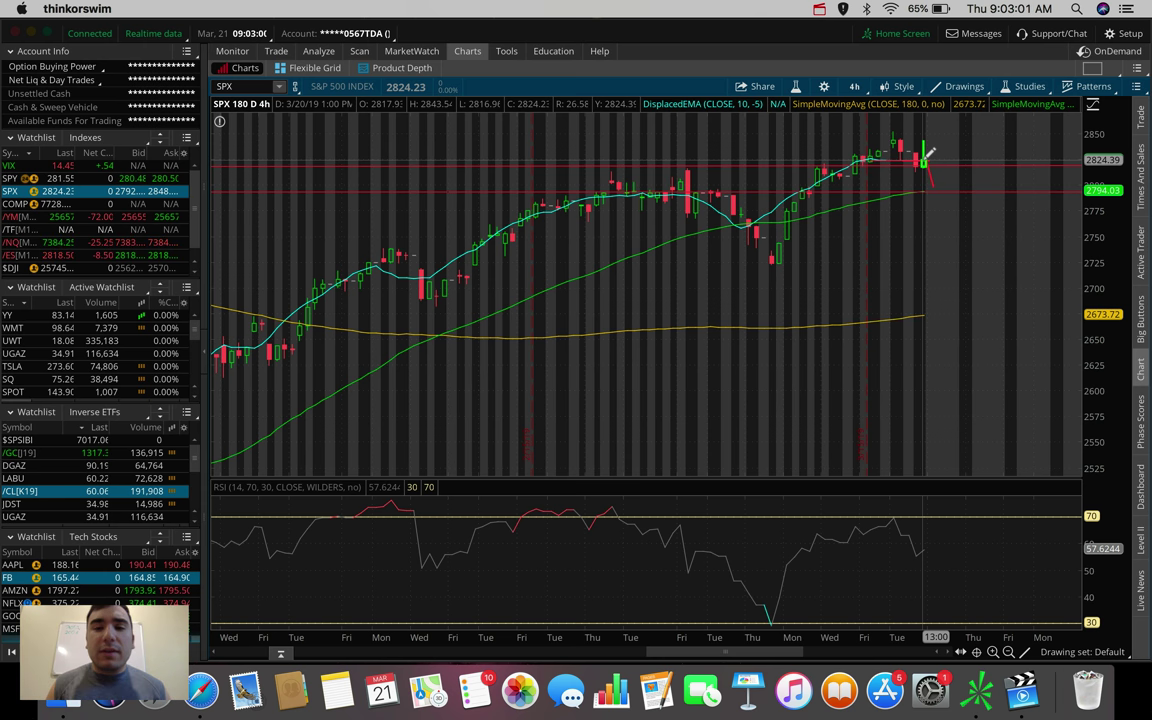
# Check SPX at 3 Y : W, then load FB and step it through 1 Y : 1D to 180 D : 4h.
pyautogui.click(854, 86)
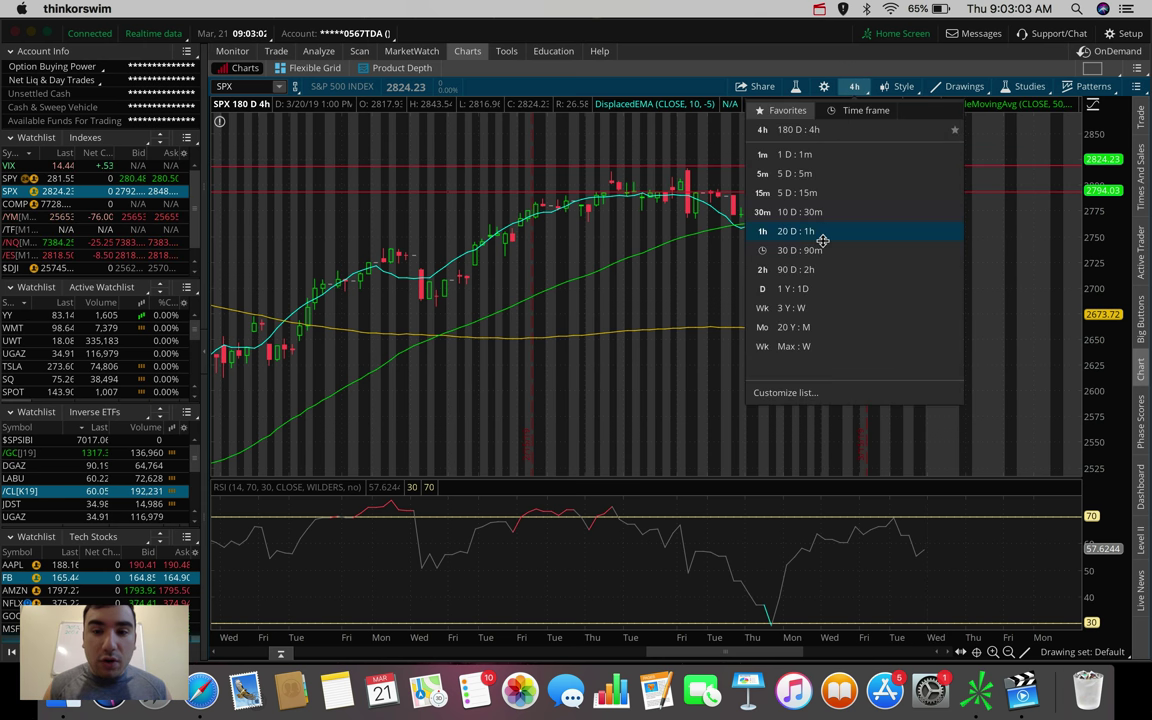
pyautogui.click(808, 308)
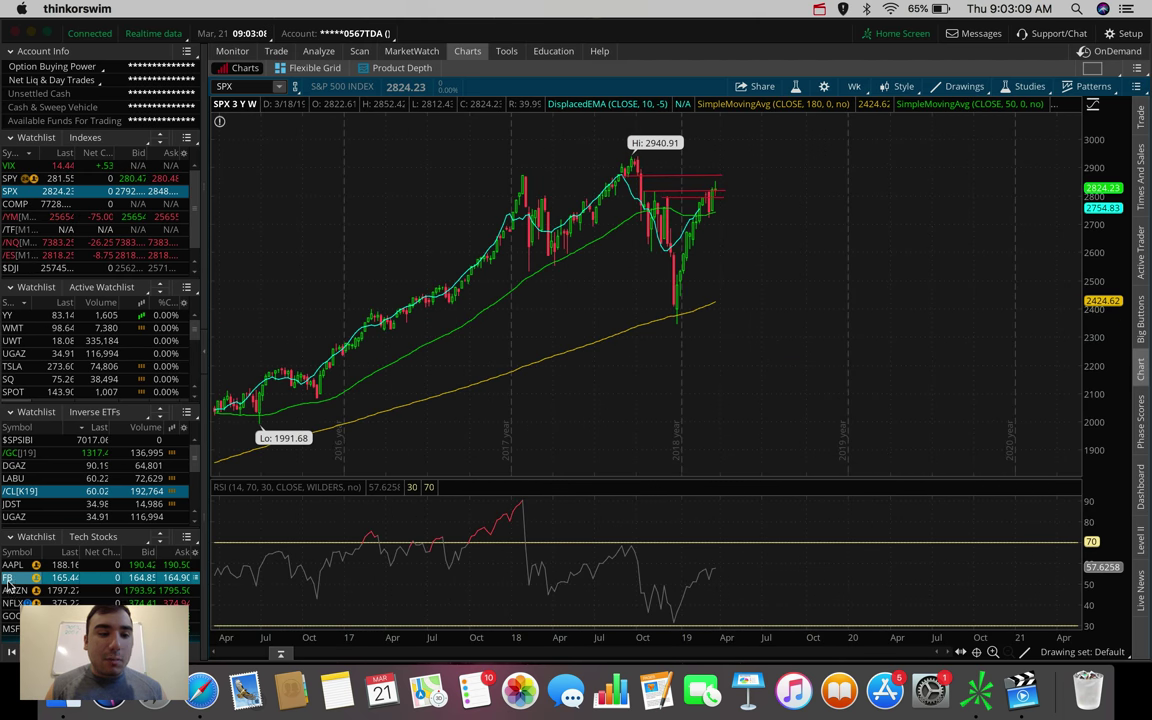
pyautogui.write('FB')
pyautogui.press('Return')
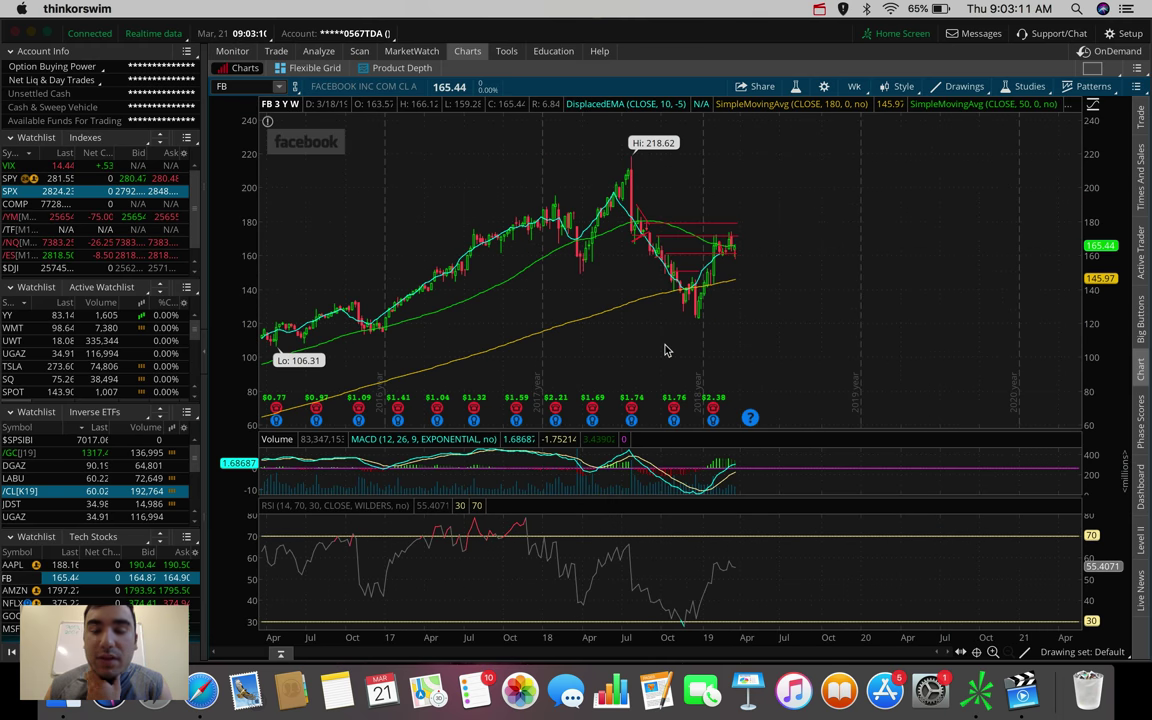
pyautogui.click(855, 87)
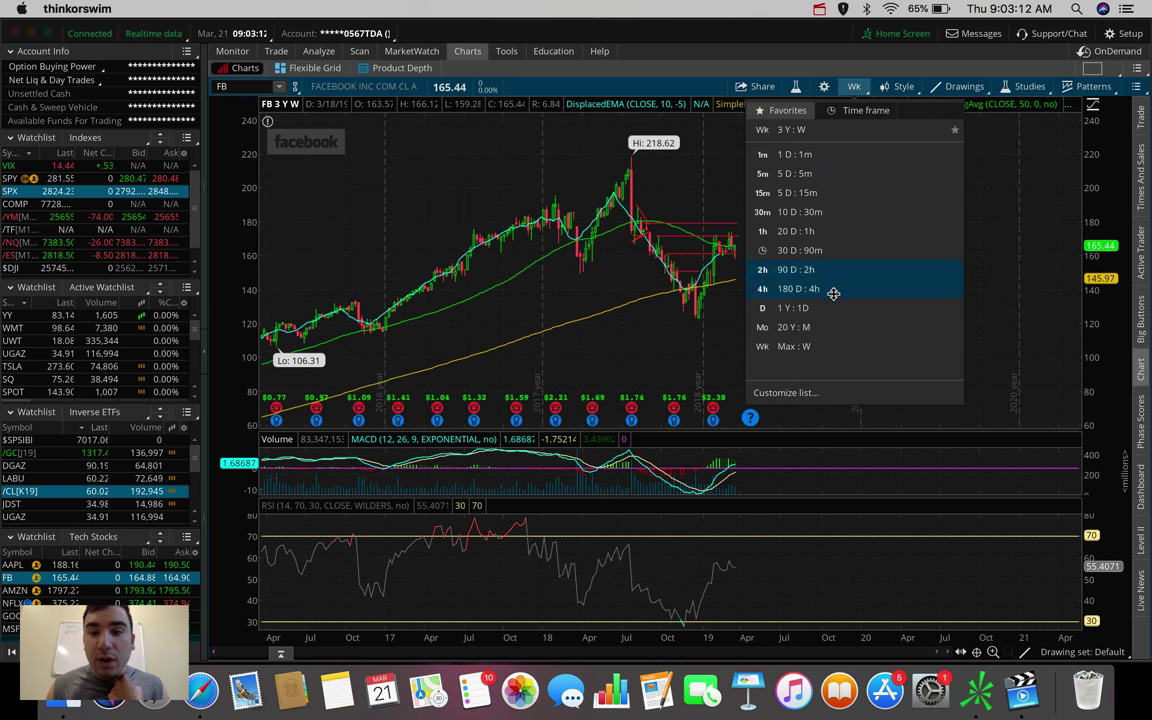
pyautogui.click(830, 298)
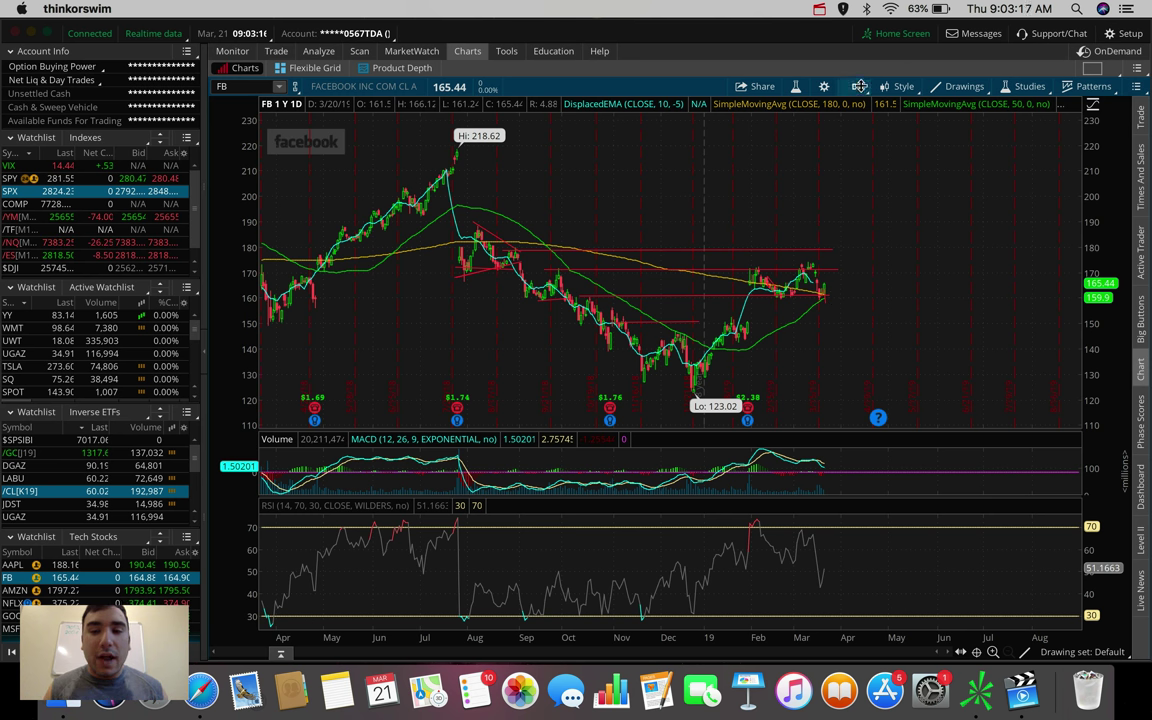
pyautogui.click(854, 86)
pyautogui.click(831, 288)
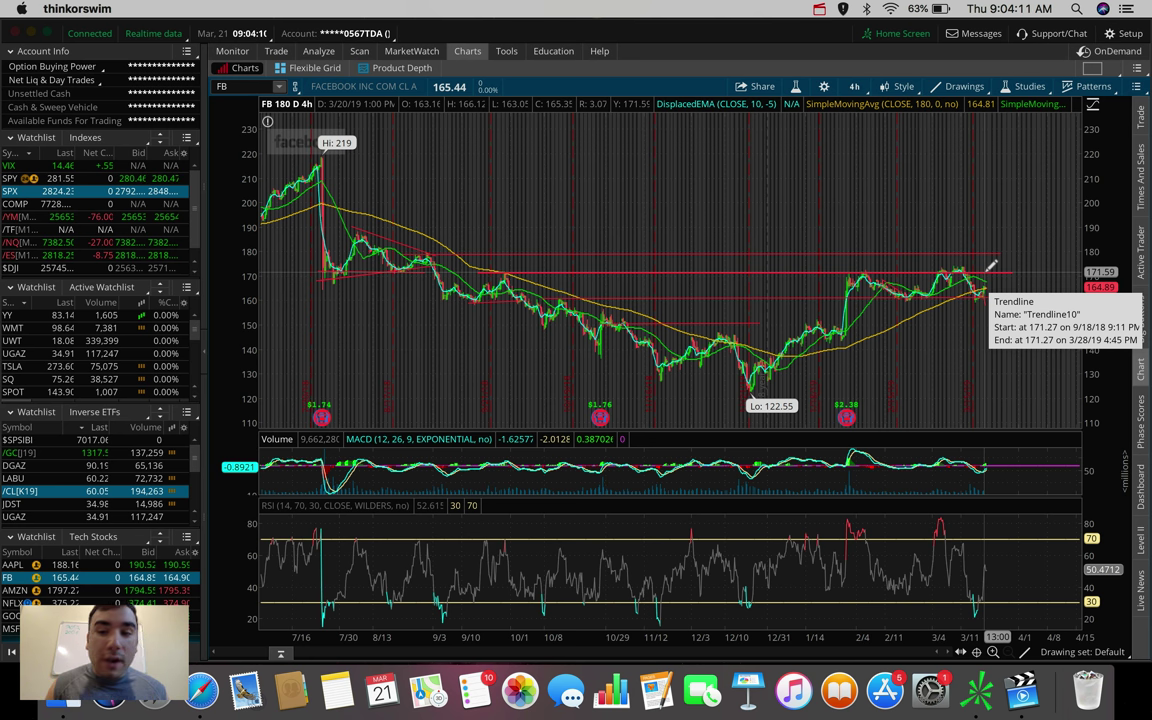
# Zoom the FB 4-hour chart and draw a red resistance trendline near 168.
pyautogui.scroll(4, 1000, 268)
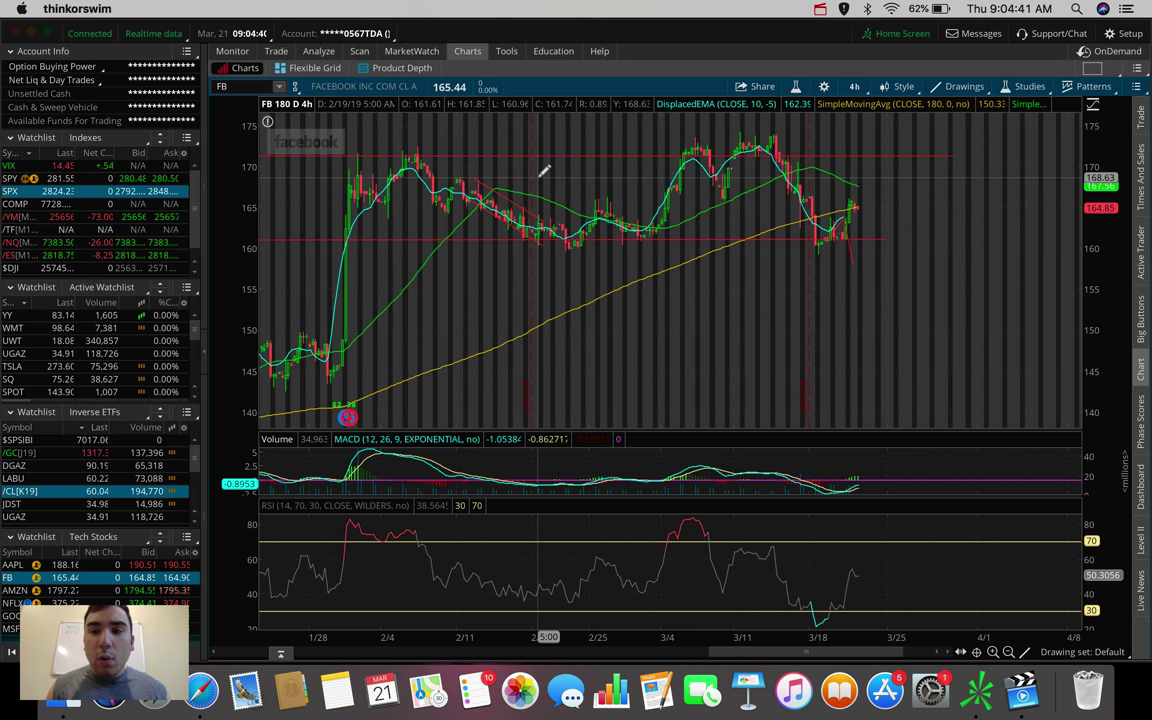
pyautogui.click(447, 180)
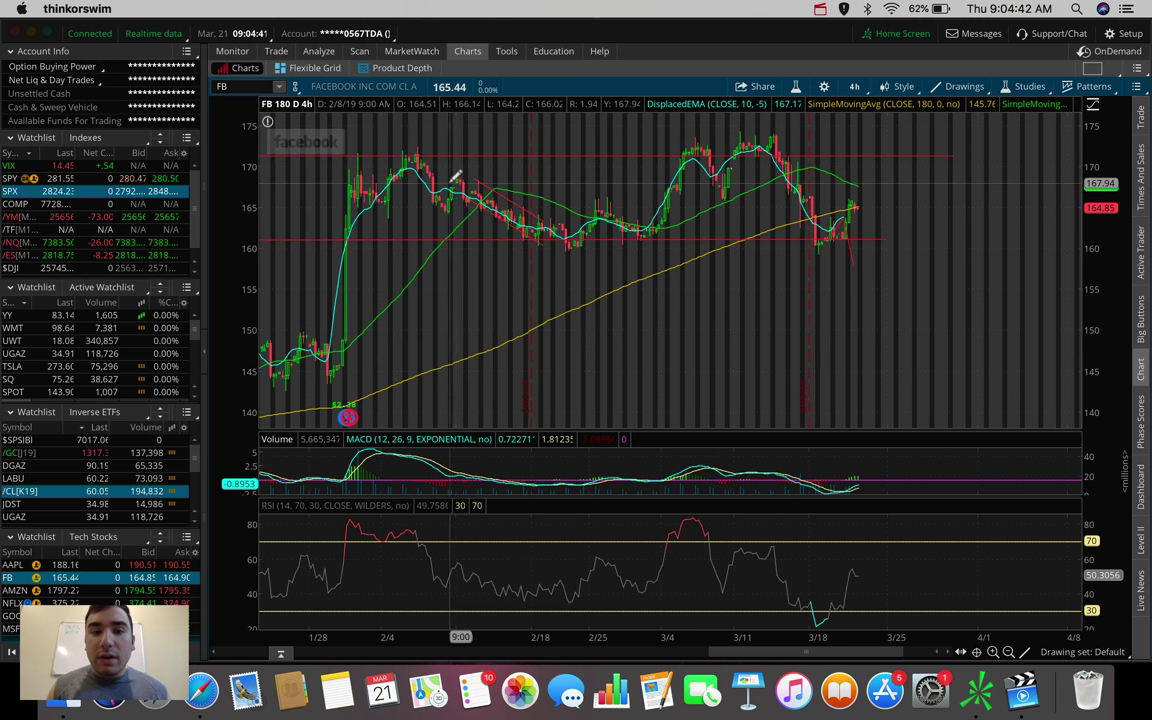
pyautogui.click(890, 208)
pyautogui.click(940, 177)
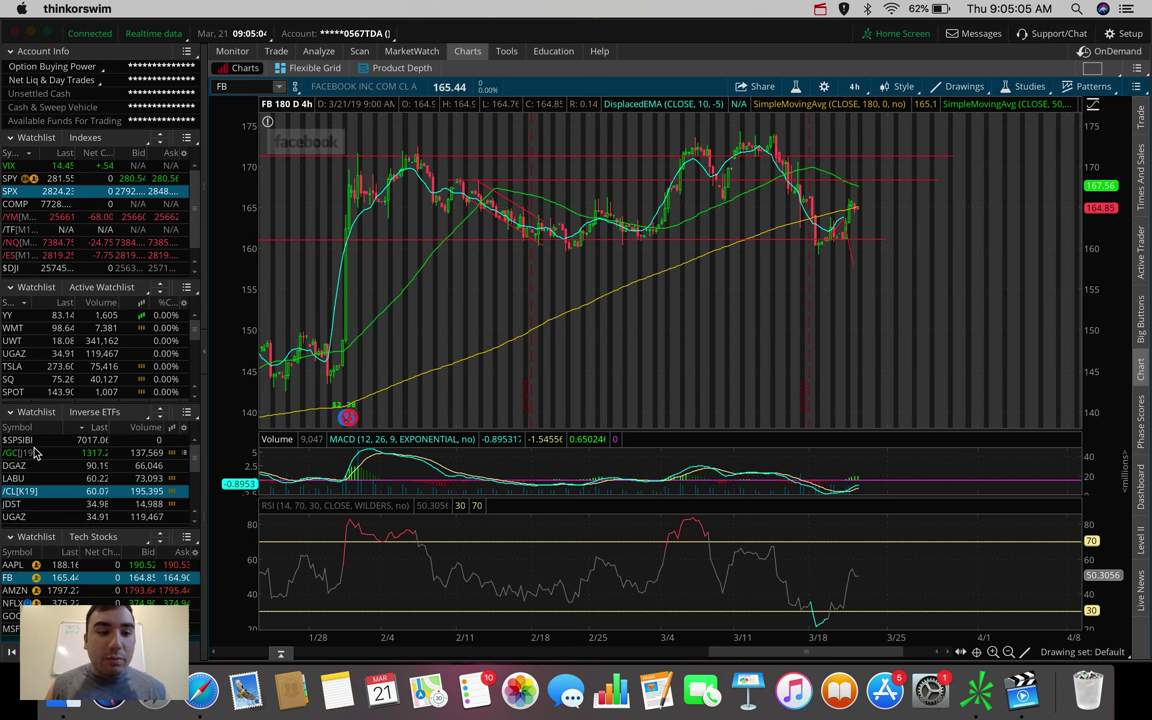
# Load /CL[K19] crude oil futures from the Inverse ETFs watchlist on a 1 D : 1m chart.
pyautogui.click(12, 491)
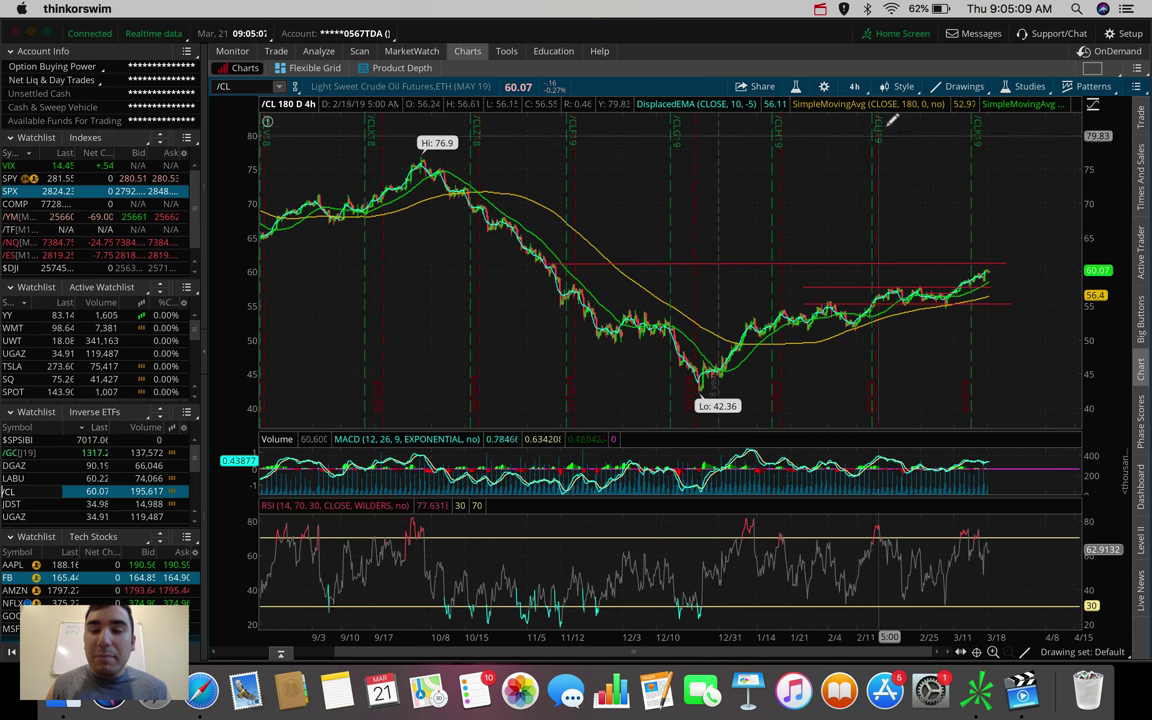
pyautogui.click(854, 86)
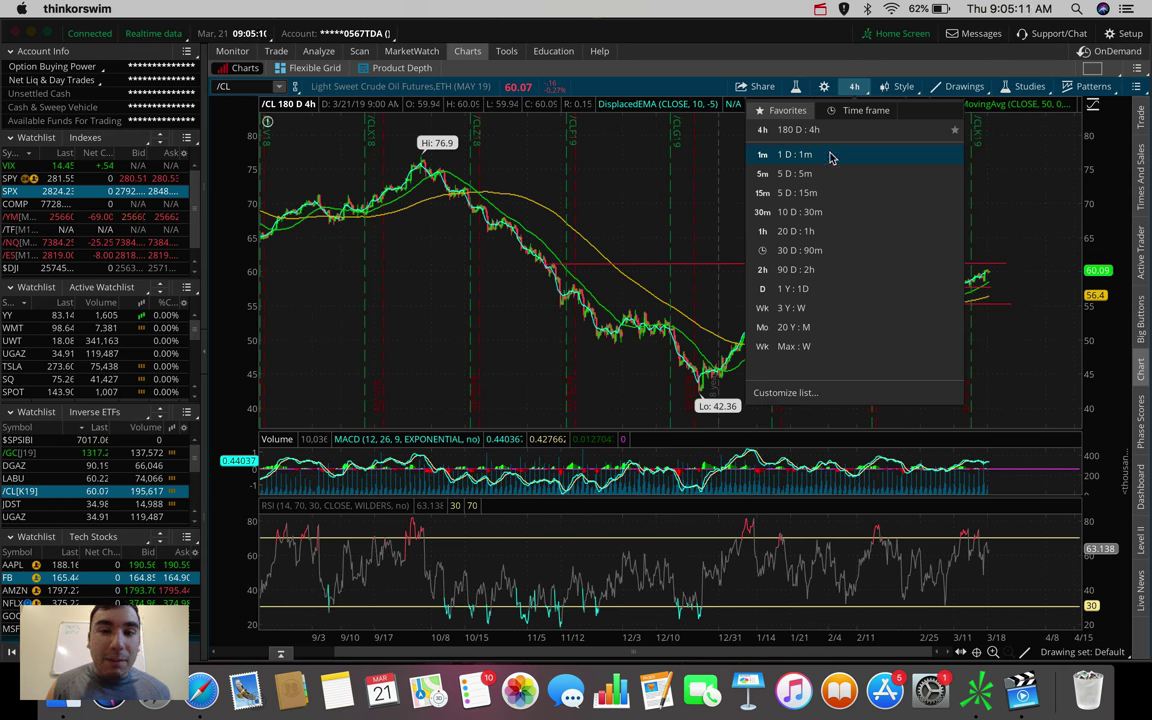
pyautogui.click(829, 154)
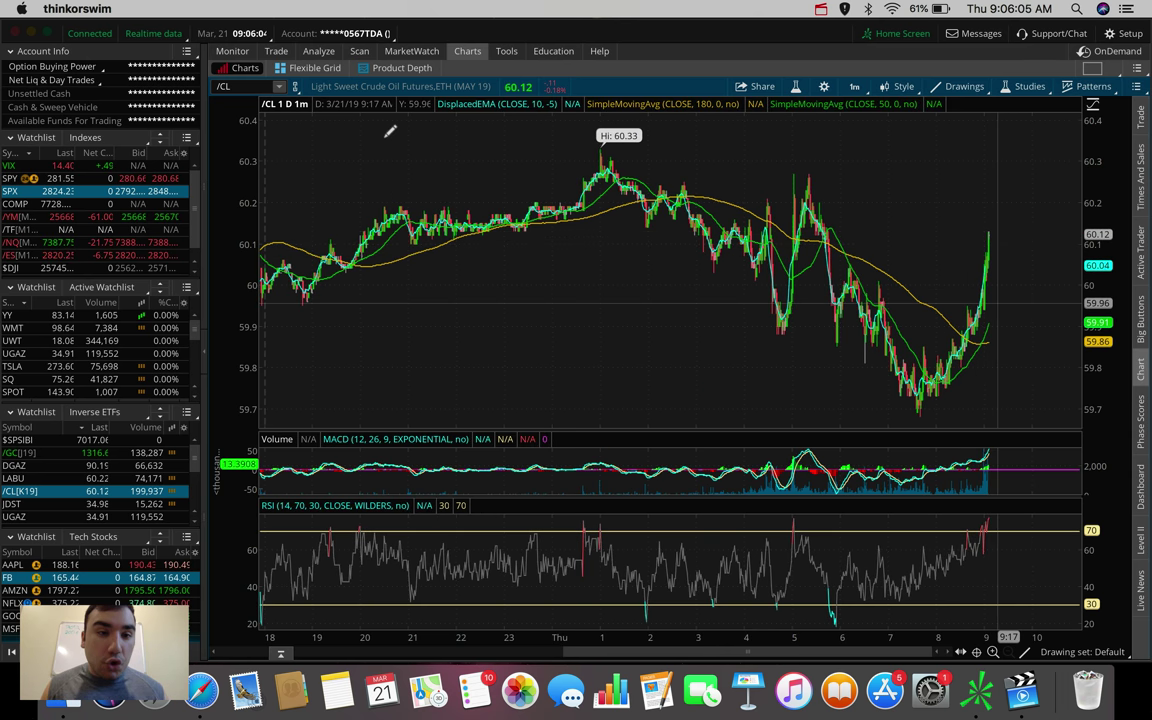
# Load the UWT chart and measure a price move on it.
pyautogui.click(232, 86)
pyautogui.write('UW')
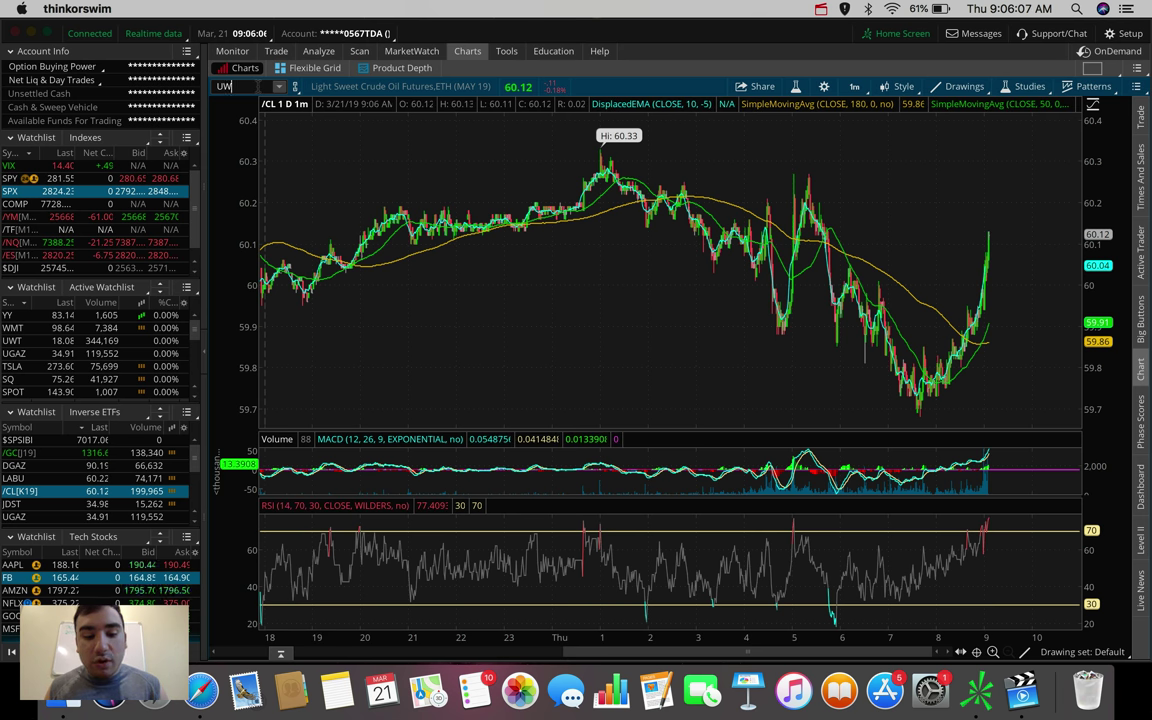
pyautogui.write('T')
pyautogui.press('Return')
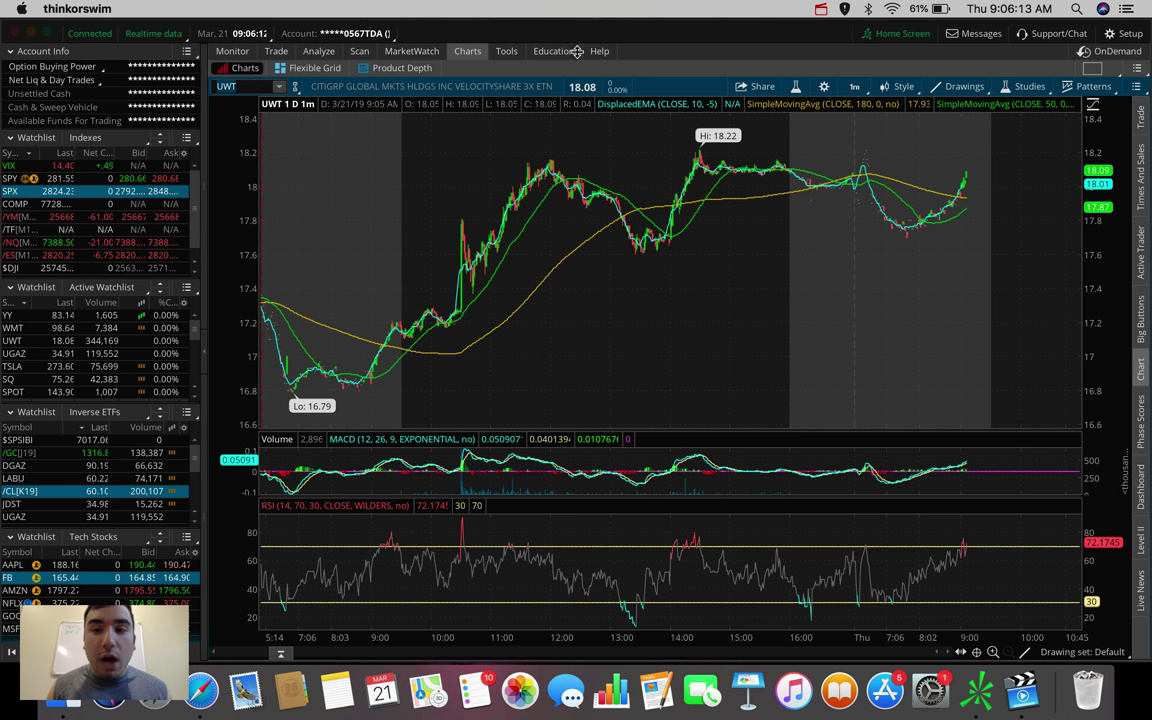
pyautogui.moveTo(776, 304); pyautogui.dragTo(778, 308)
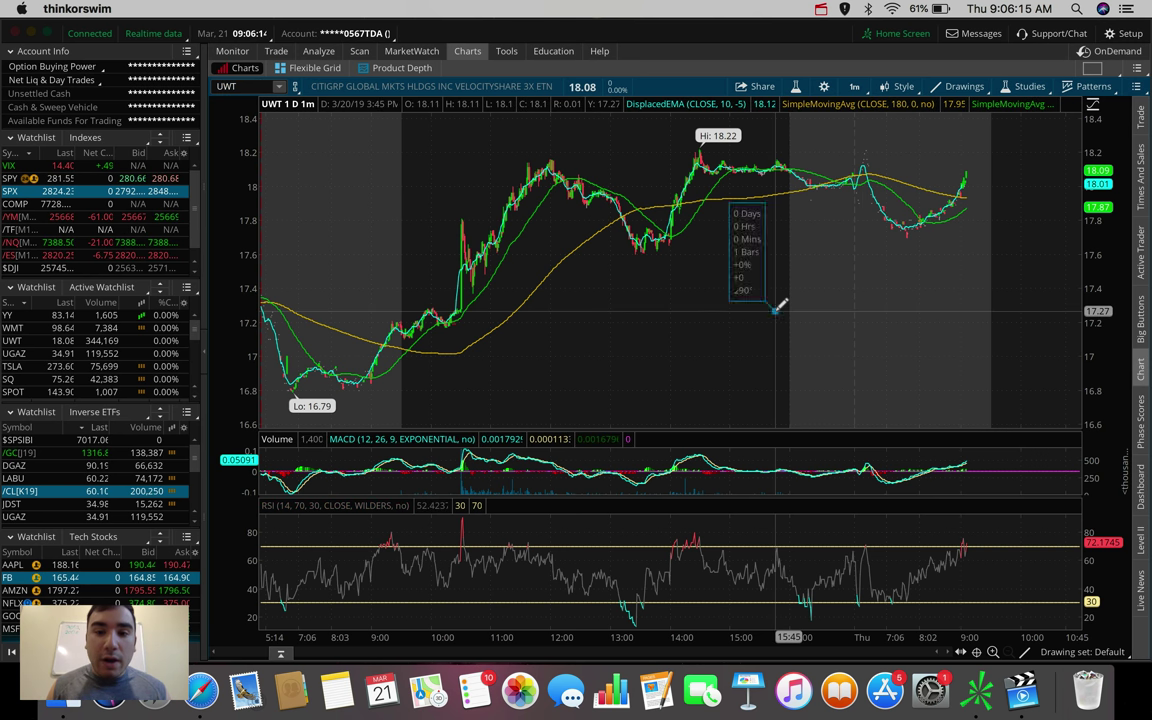
# Switch the chart to /NG natural gas futures from the Inverse ETFs watchlist.
pyautogui.scroll(-2, 48, 495)
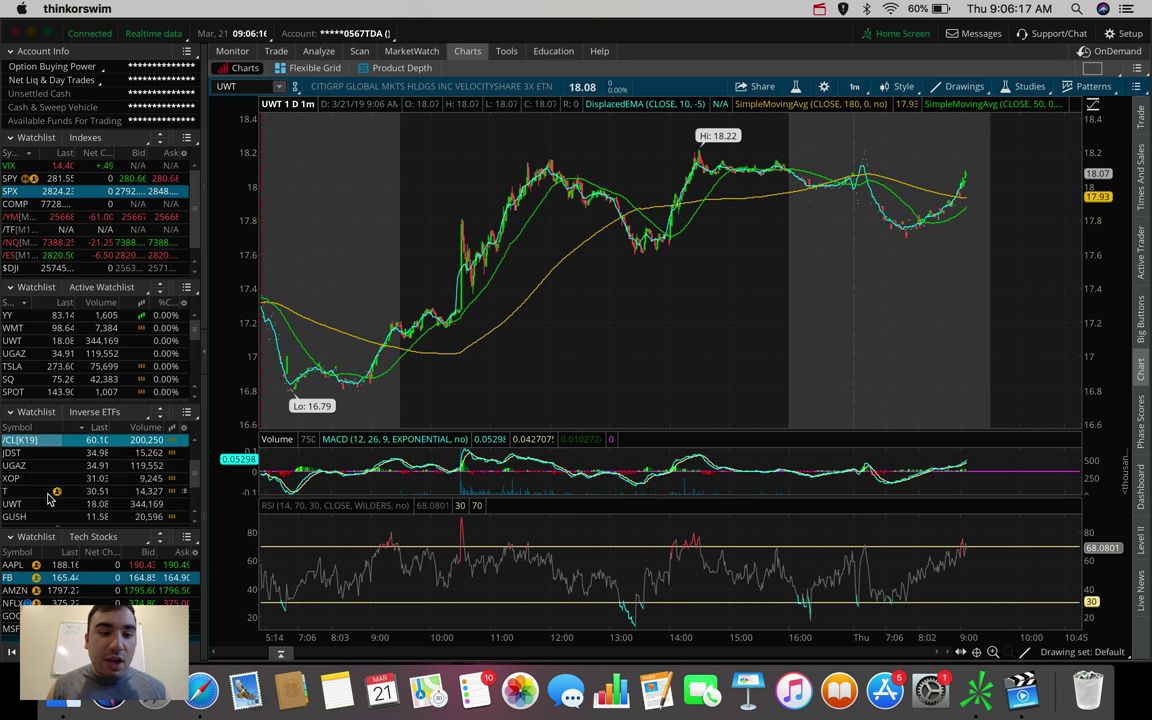
pyautogui.scroll(-3, 48, 499)
pyautogui.click(14, 506)
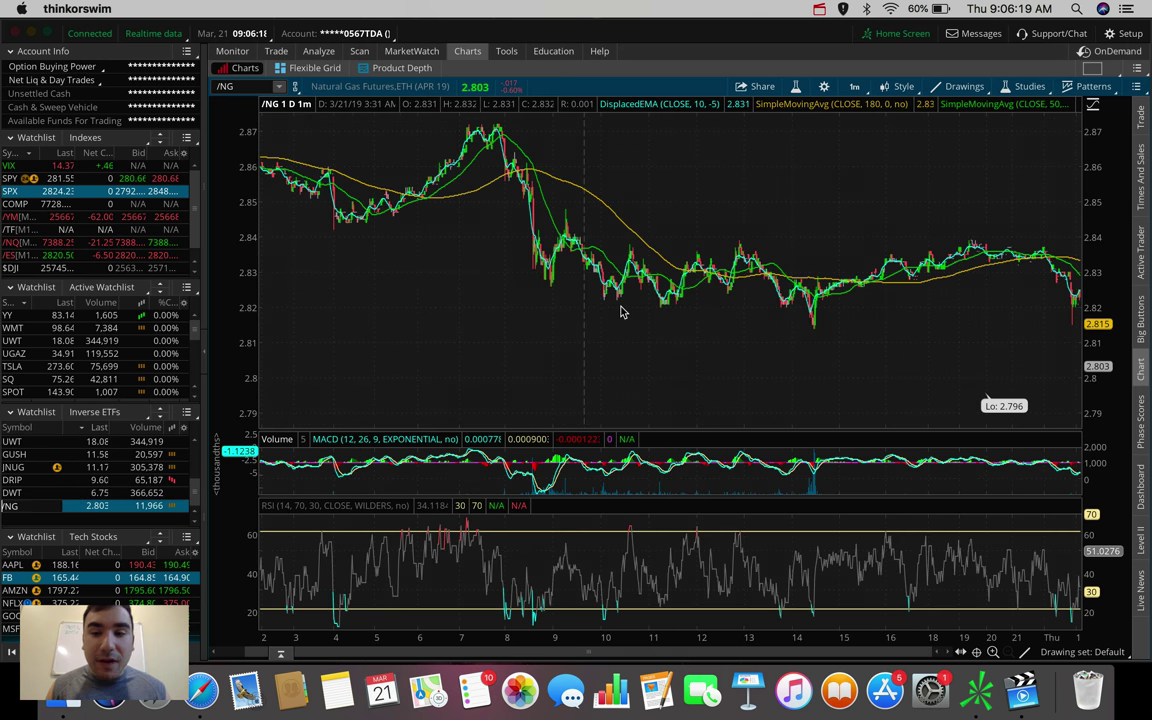
# View /NG at 180 D : 4h zoomed to January–March, then switch to 20 D : 1h.
pyautogui.click(858, 86)
pyautogui.click(835, 266)
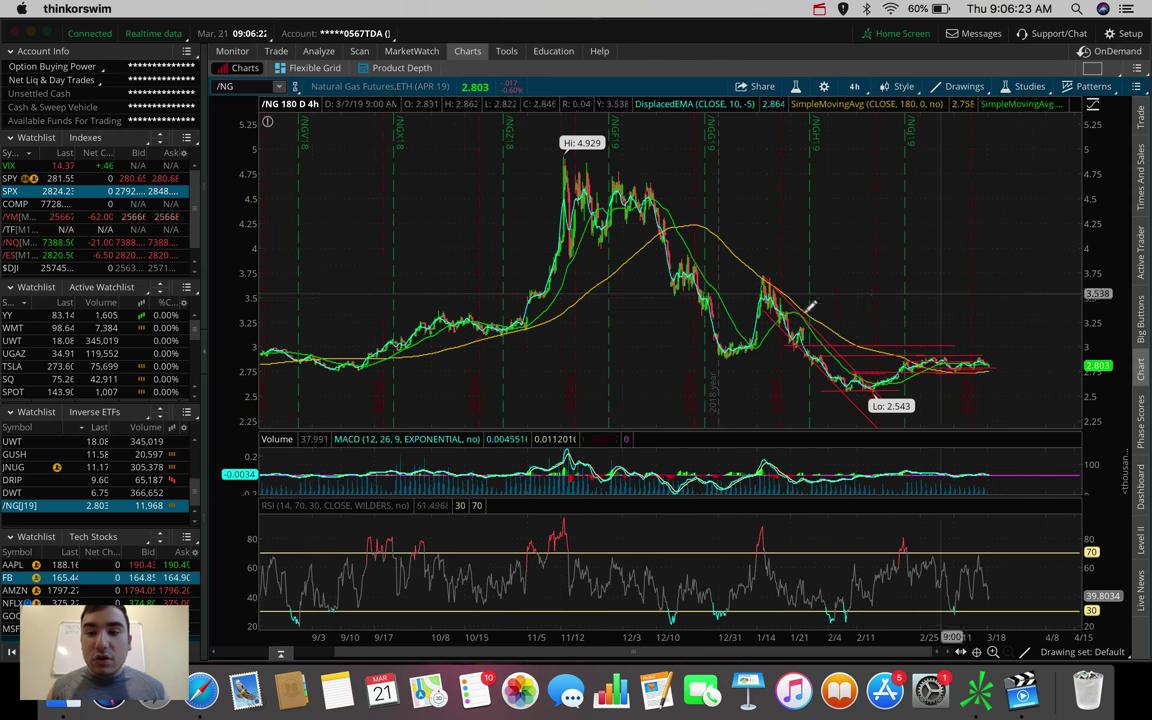
pyautogui.moveTo(990, 329); pyautogui.dragTo(758, 329)
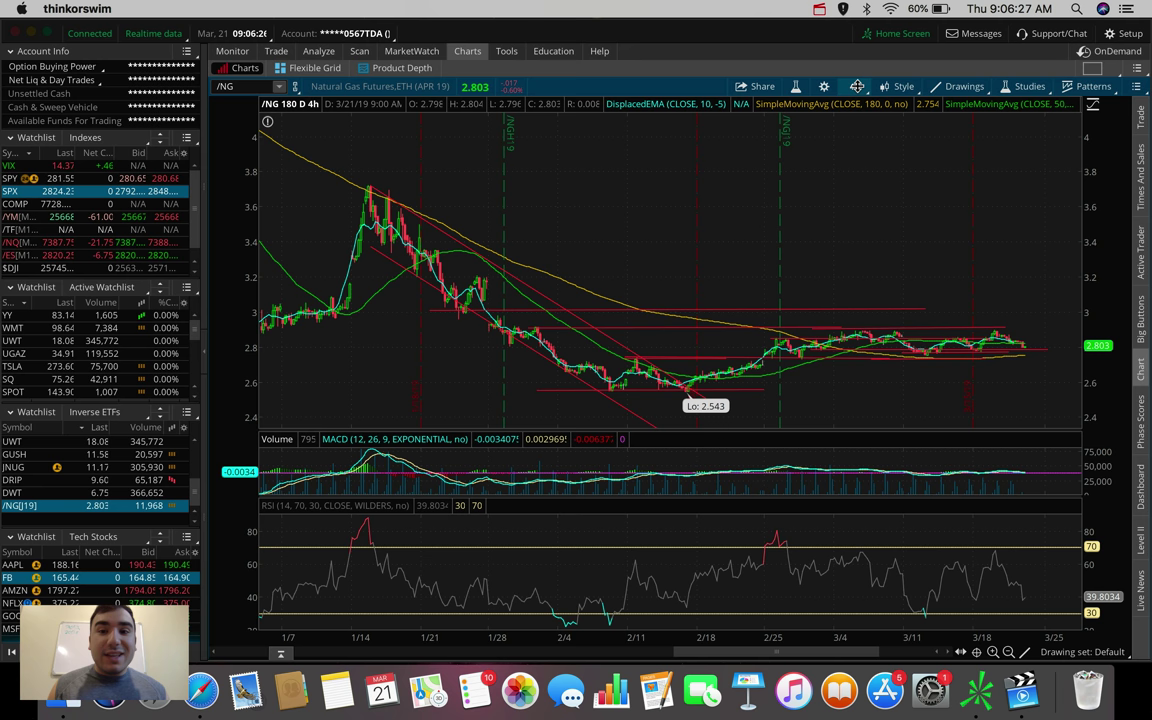
pyautogui.click(858, 86)
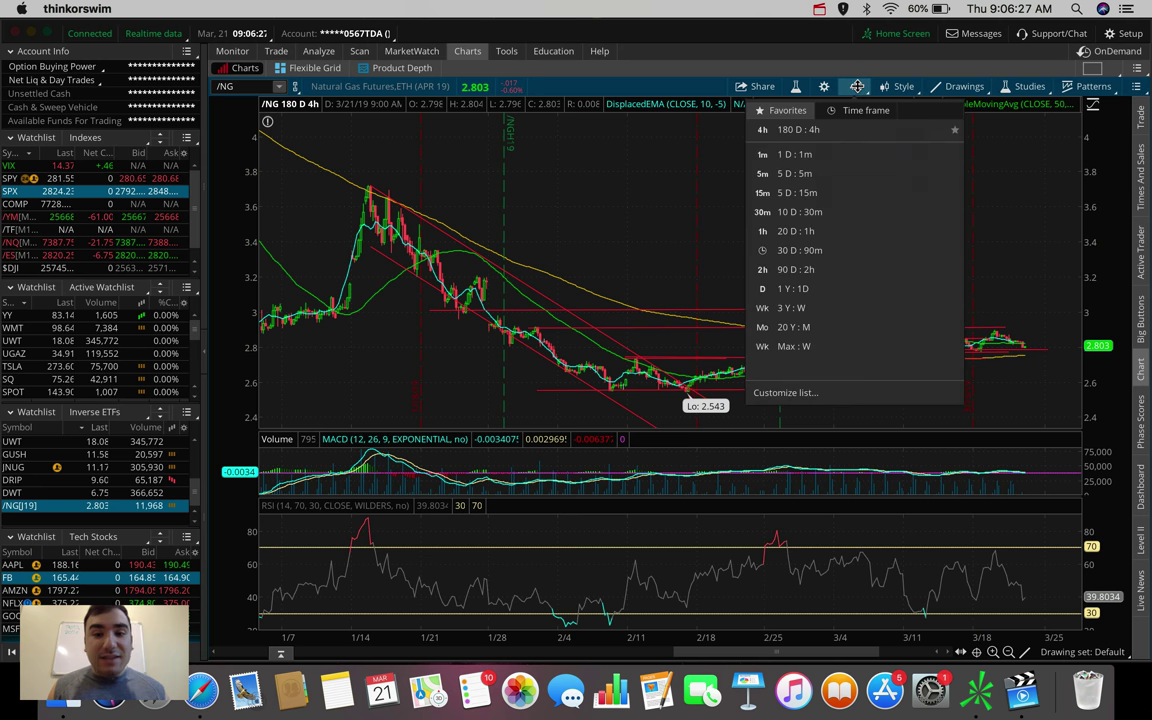
pyautogui.click(803, 232)
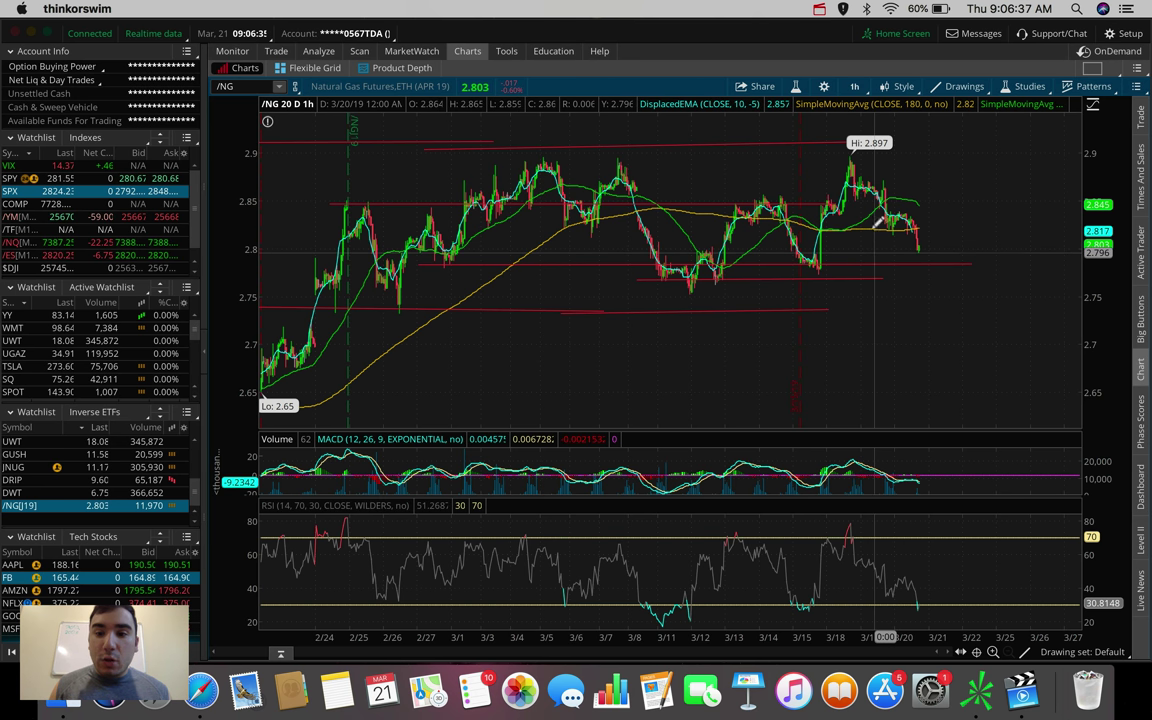
# Clear the existing drawing set from the /NG chart.
pyautogui.rightClick(879, 259)
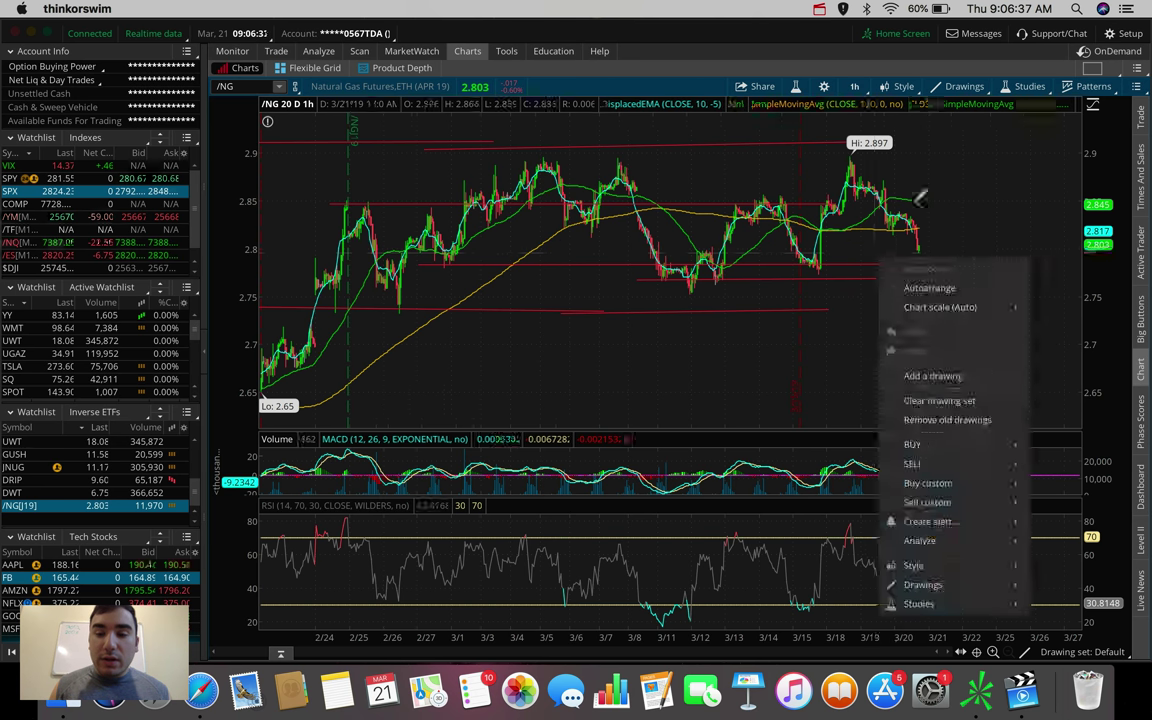
pyautogui.click(958, 401)
pyautogui.click(622, 100)
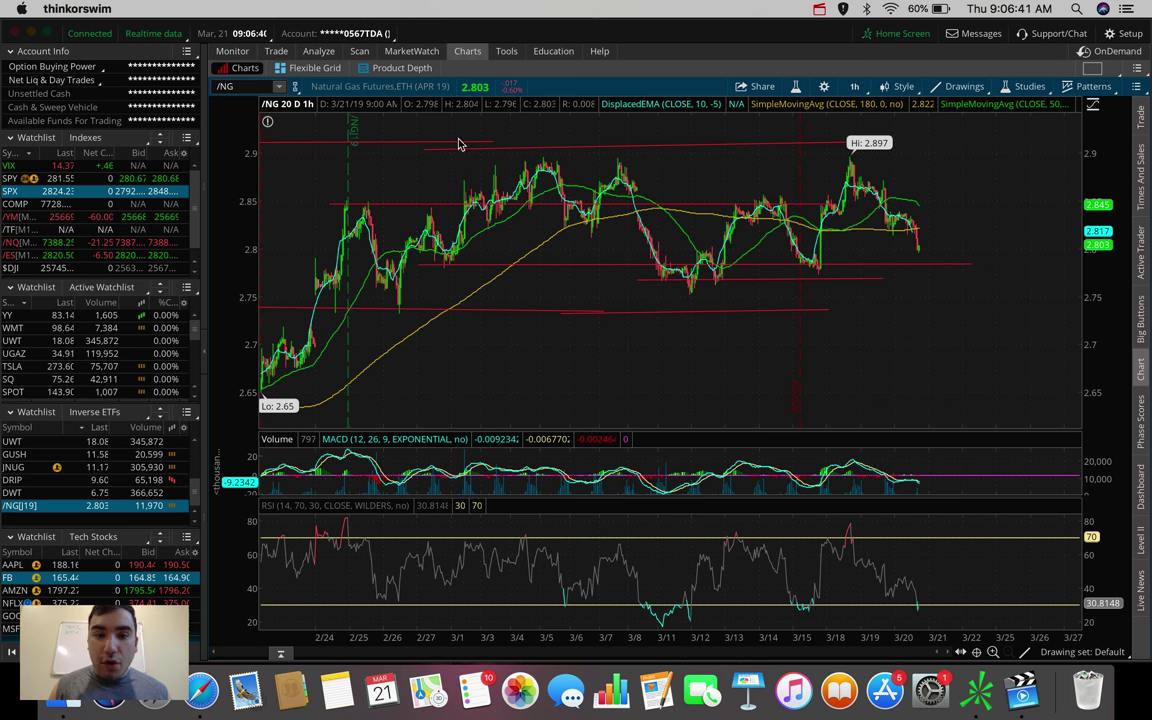
# Draw horizontal lines for support near 2.774 and resistance near 2.9.
pyautogui.click(346, 272)
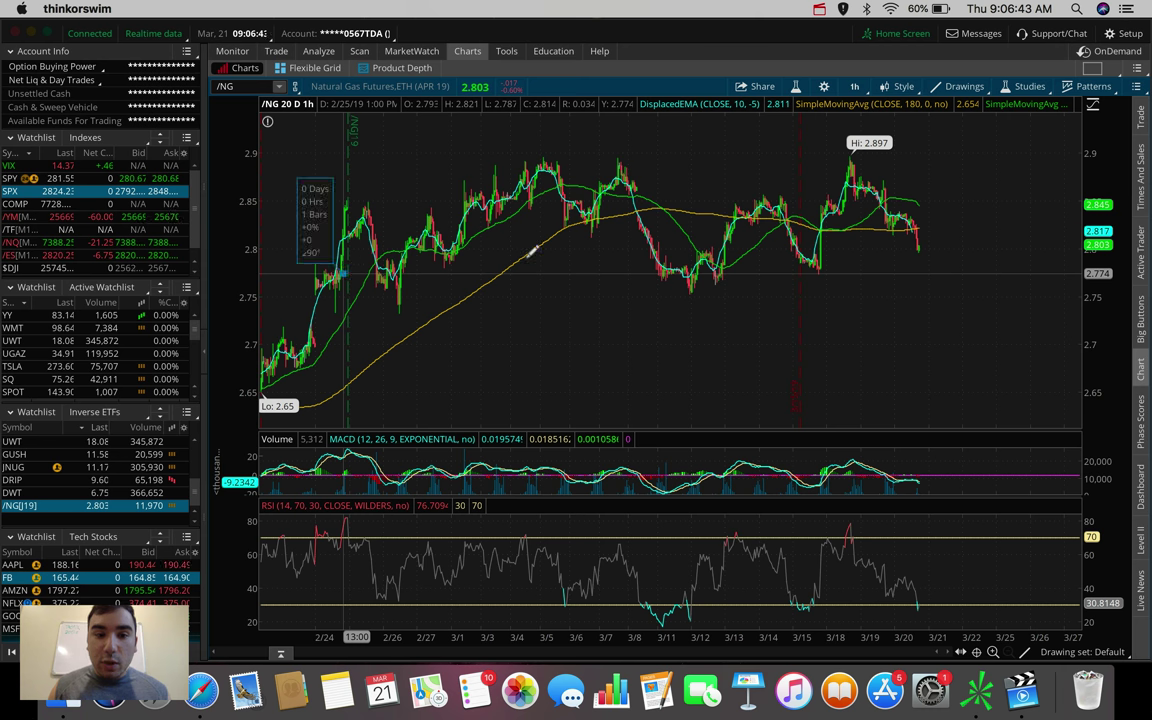
pyautogui.click(1032, 271)
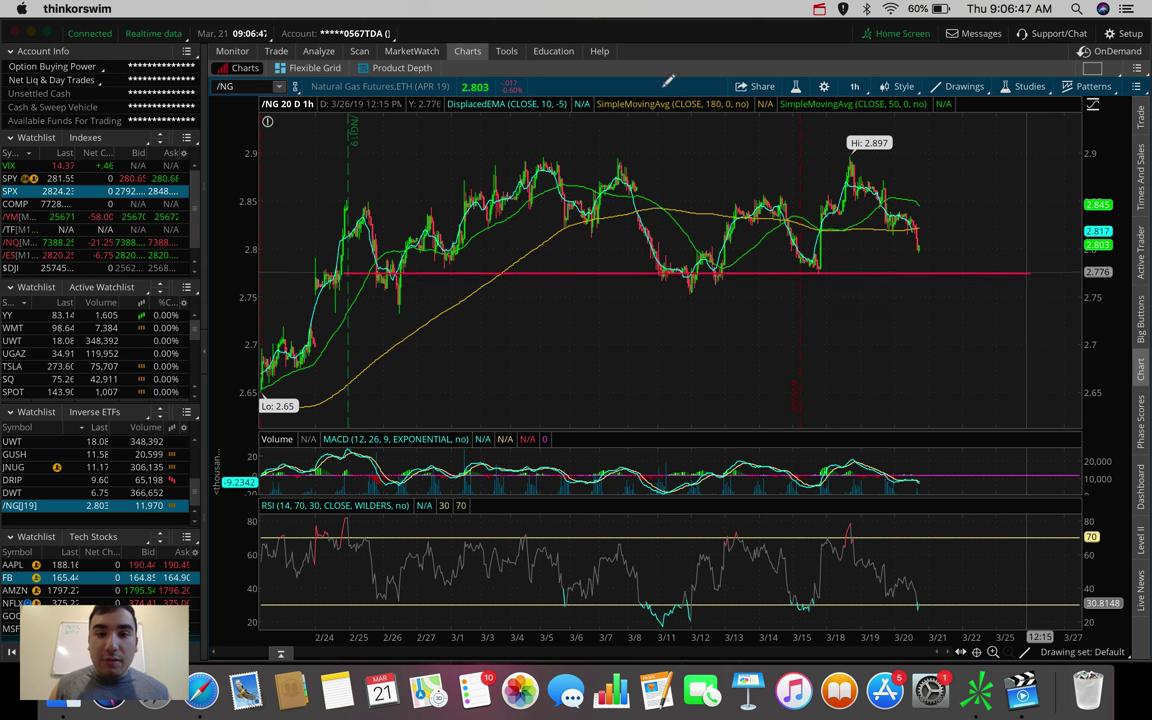
pyautogui.click(322, 160)
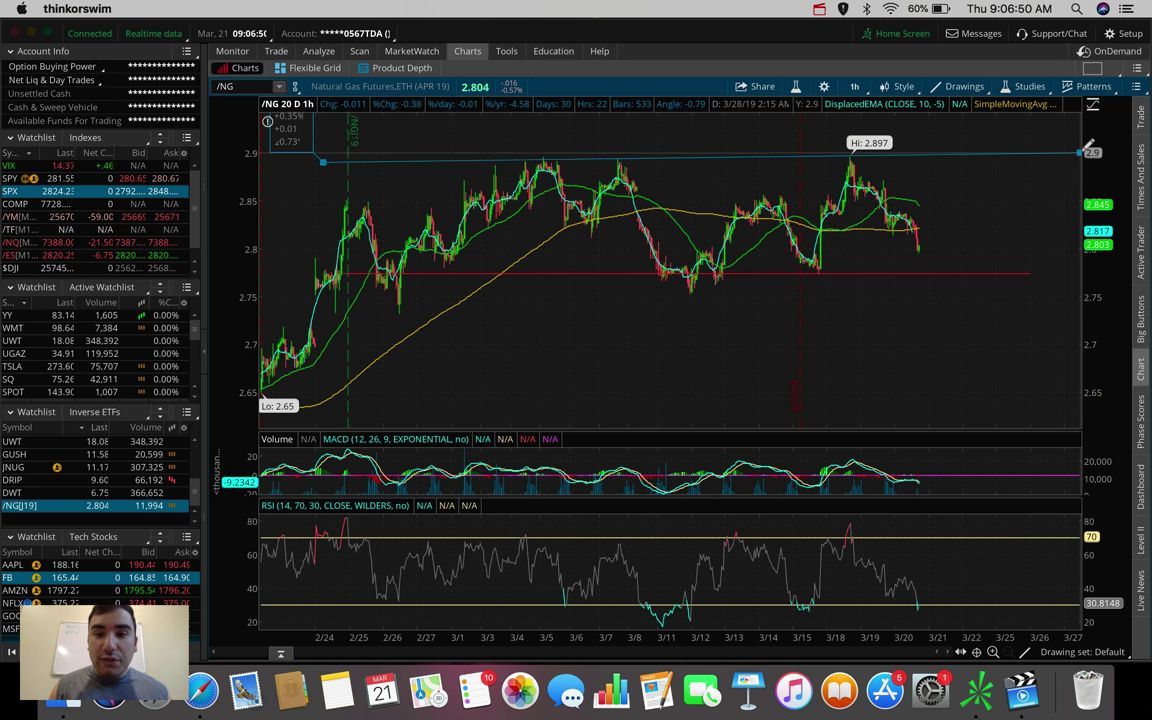
pyautogui.click(1078, 158)
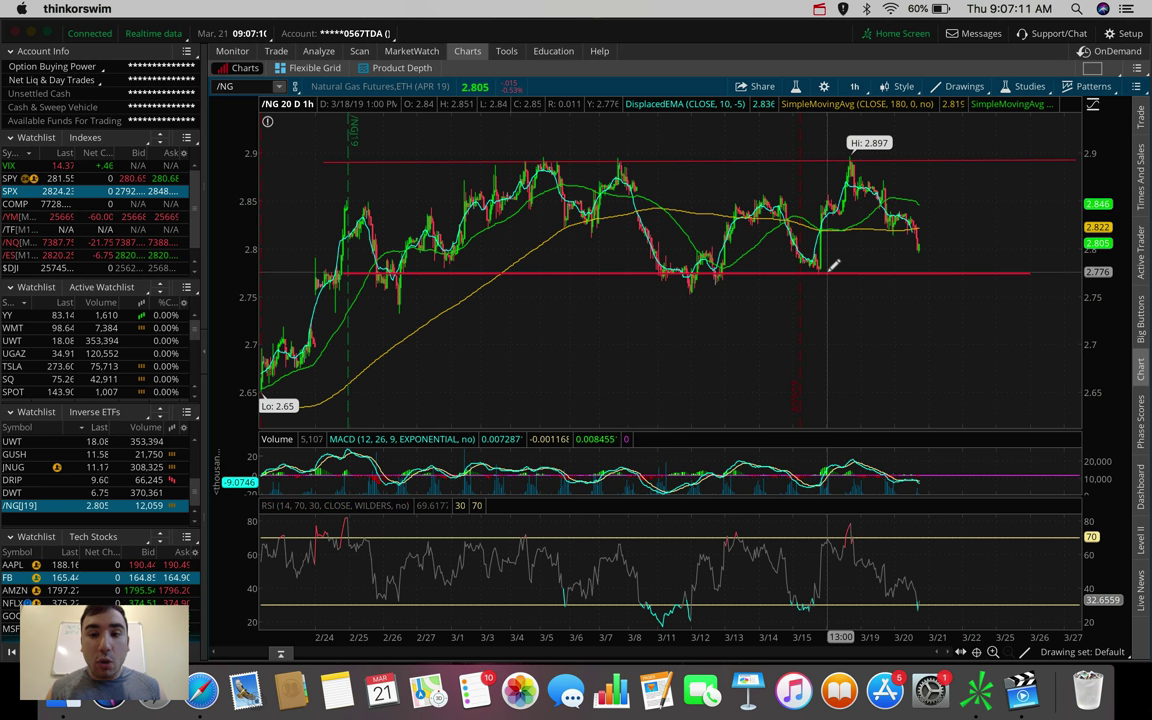
pyautogui.moveTo(831, 265)
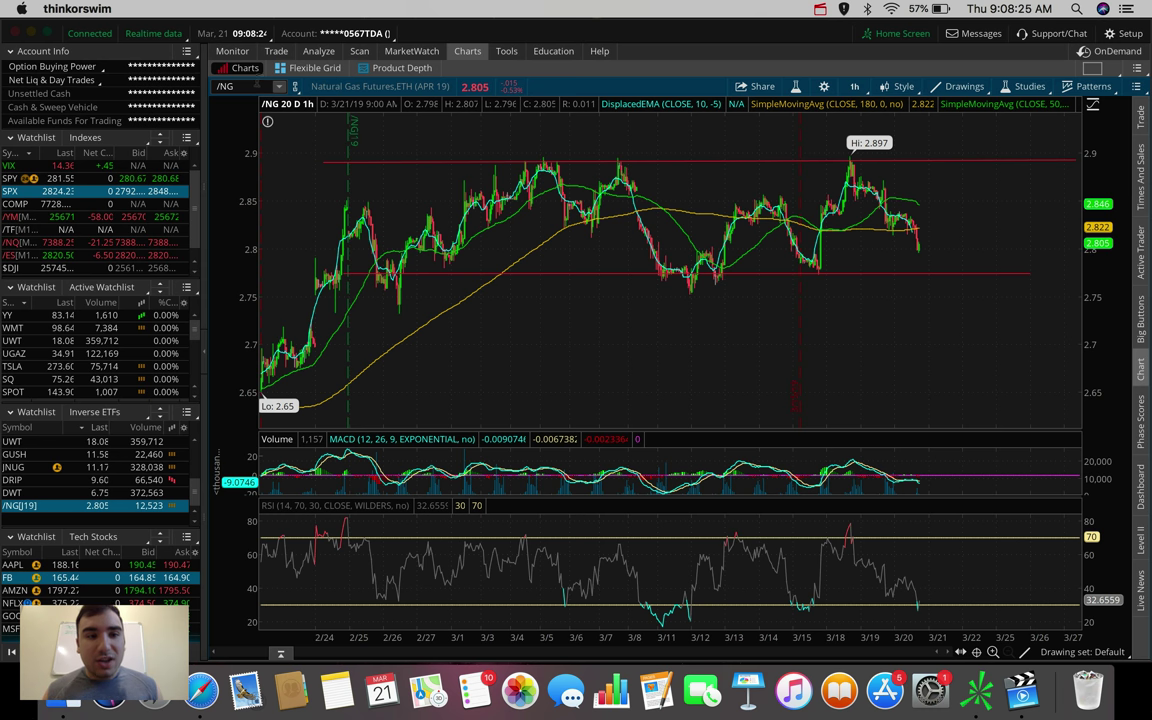
# Load the Micron (MU) chart and show its Live News headlines.
pyautogui.click(240, 86)
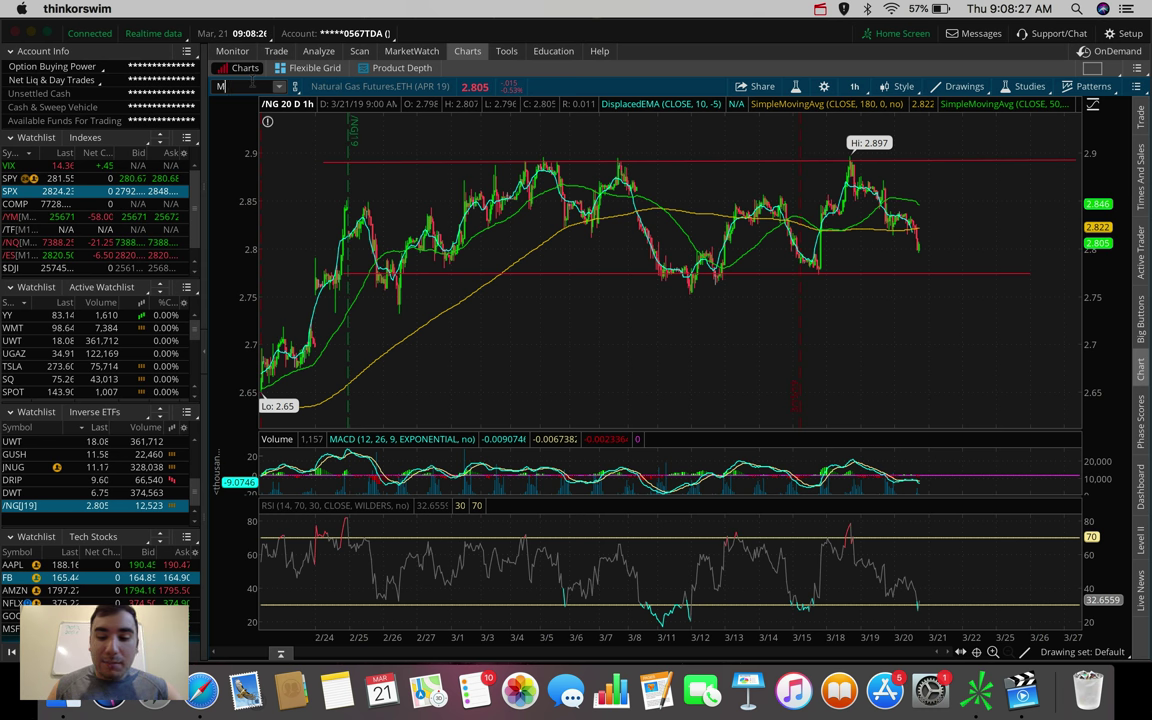
pyautogui.write('MU')
pyautogui.press('Return')
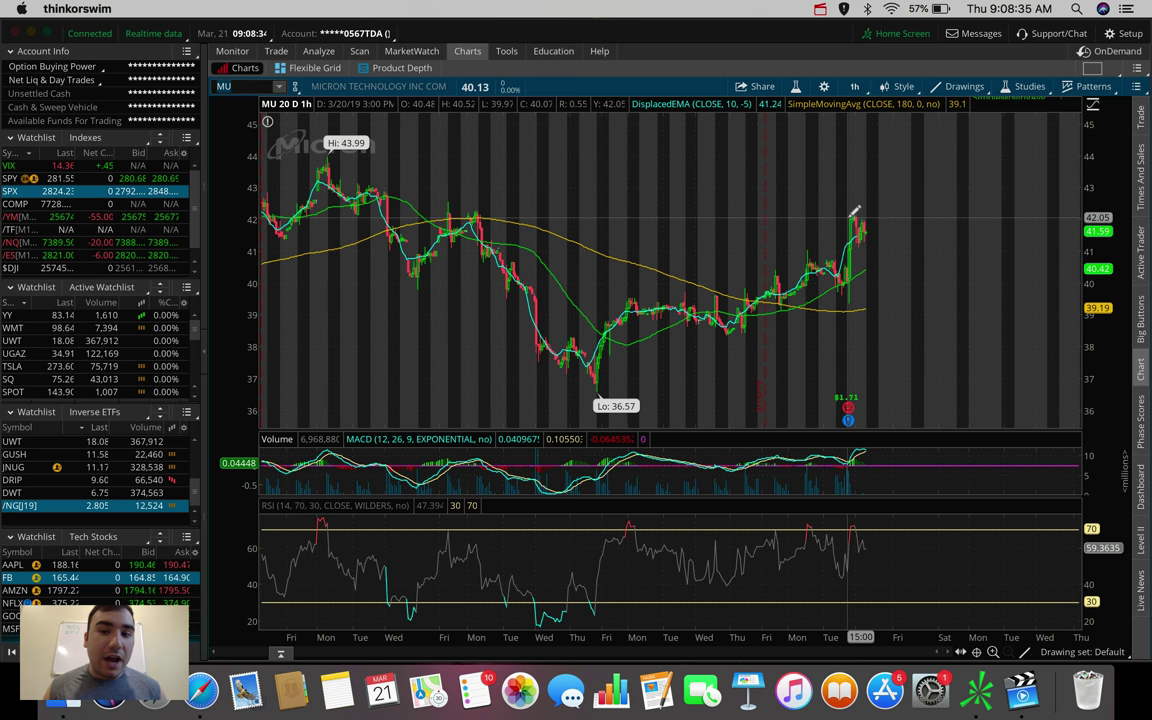
pyautogui.click(1140, 592)
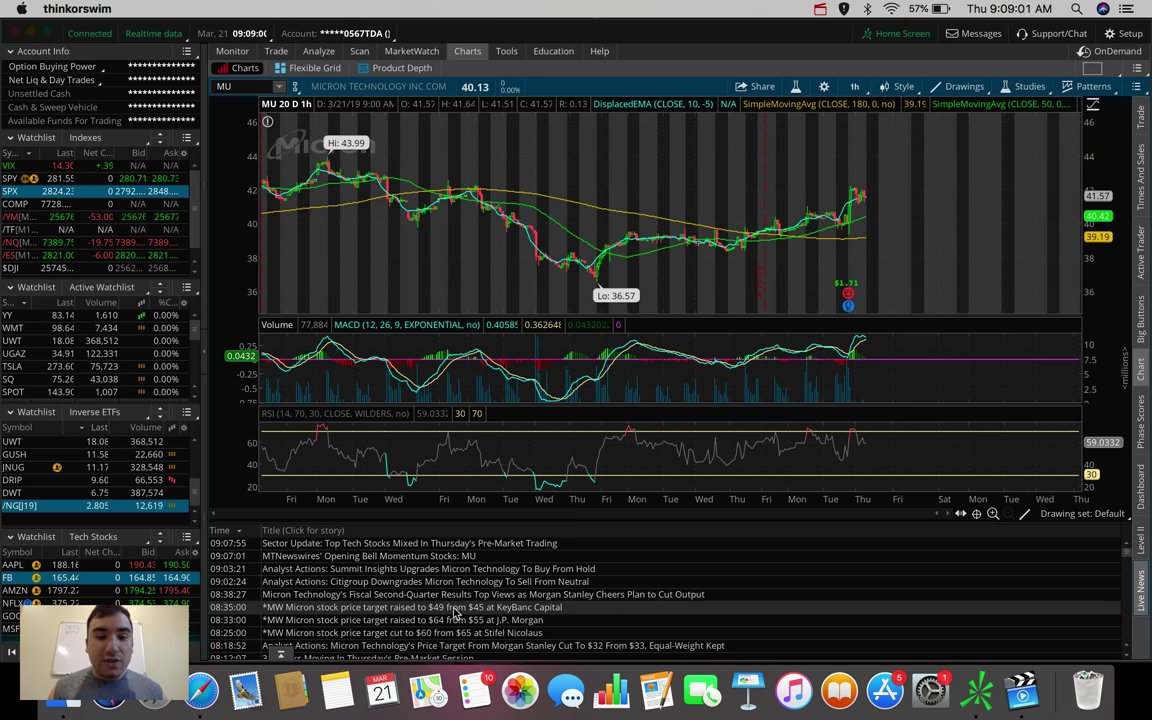
# Read through the MU analyst price-target headlines, then collapse the news panel under the chart.
pyautogui.scroll(-5, 468, 607)
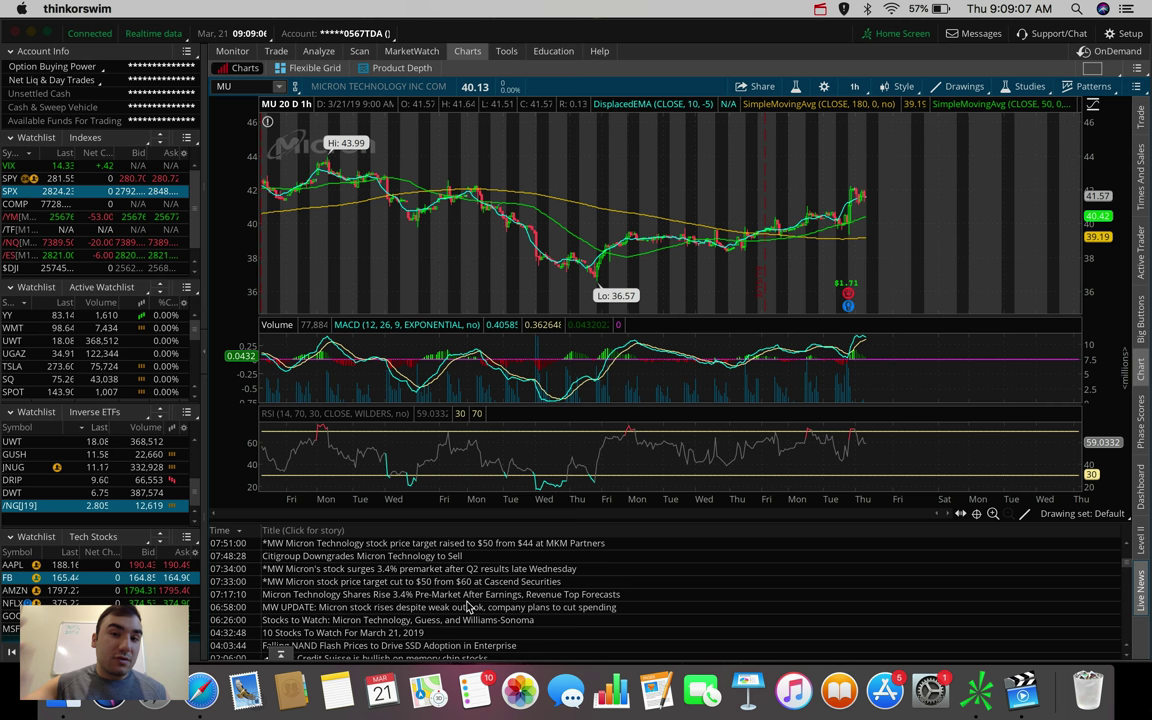
pyautogui.scroll(1, 468, 607)
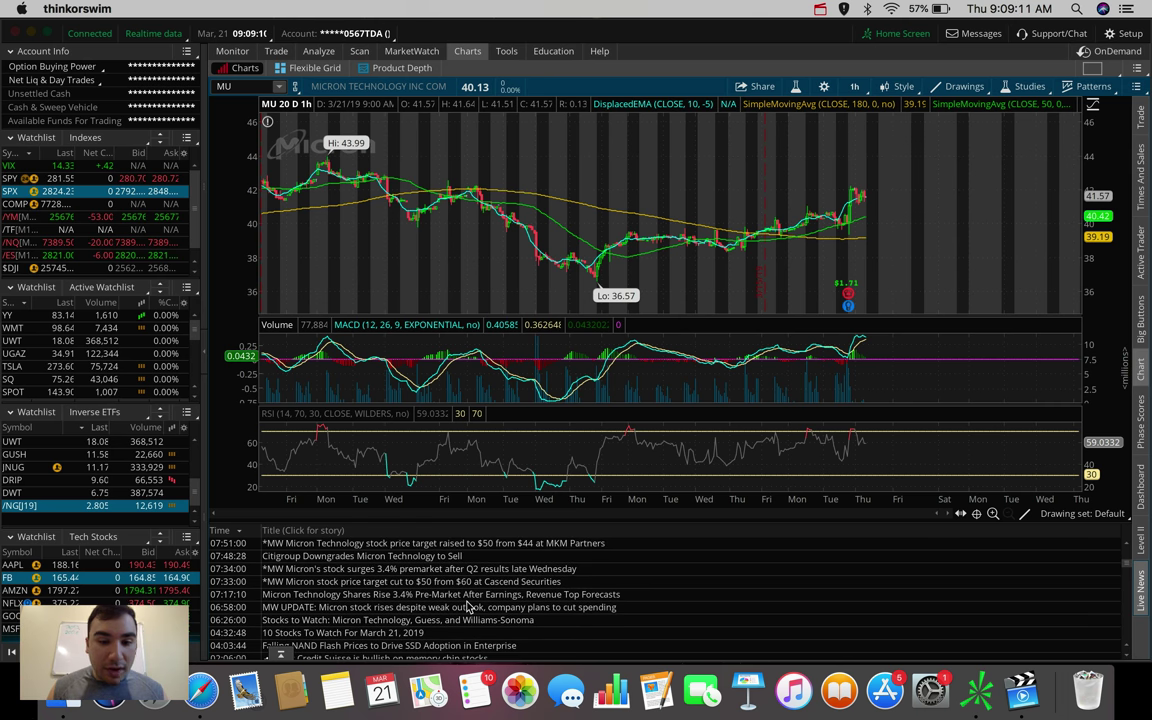
pyautogui.scroll(-10, 468, 607)
pyautogui.scroll(8, 468, 607)
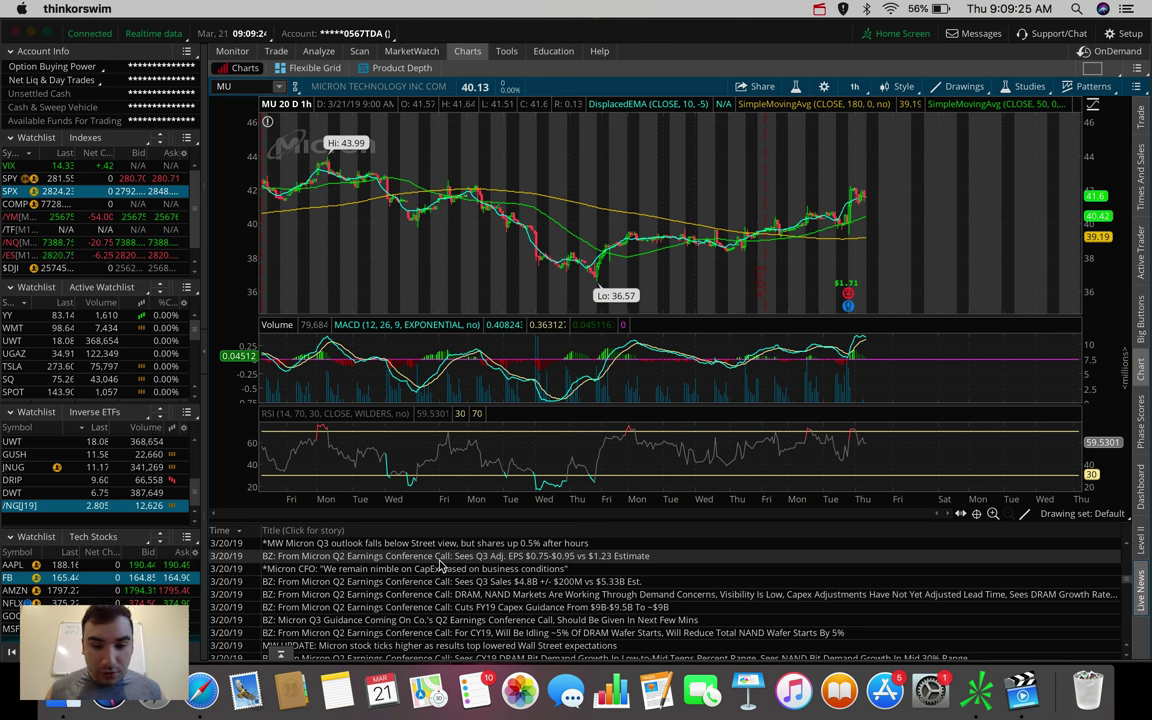
pyautogui.scroll(10, 440, 566)
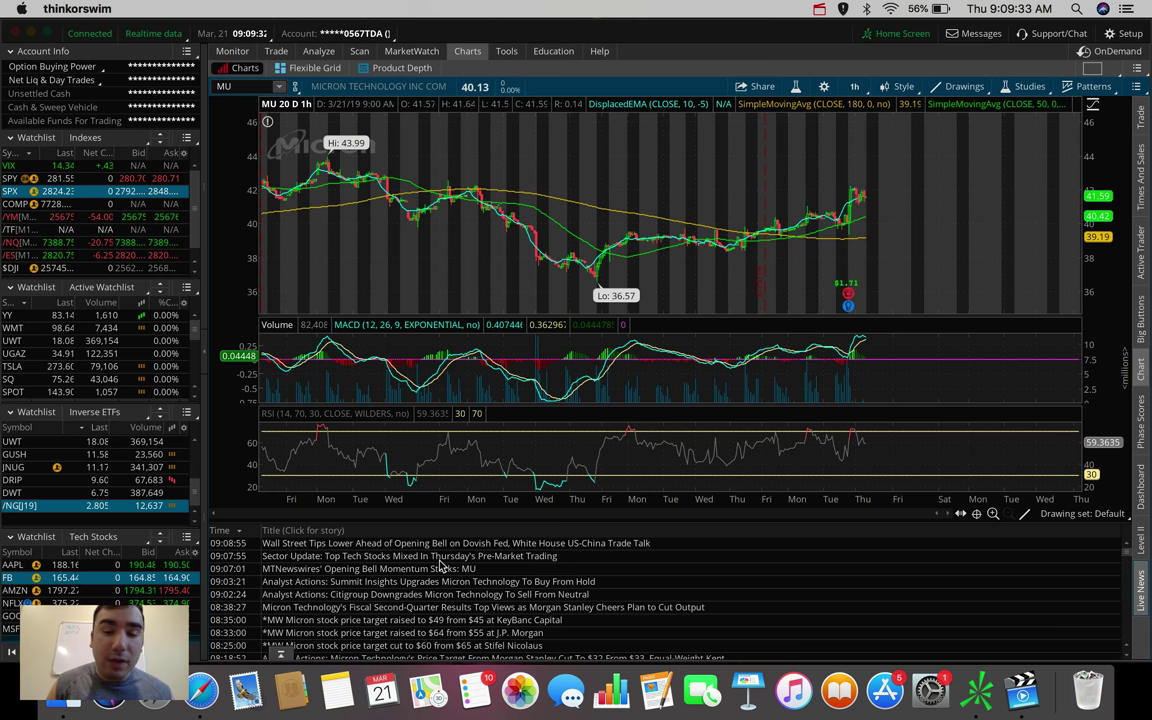
pyautogui.moveTo(1025, 521); pyautogui.dragTo(1025, 652)
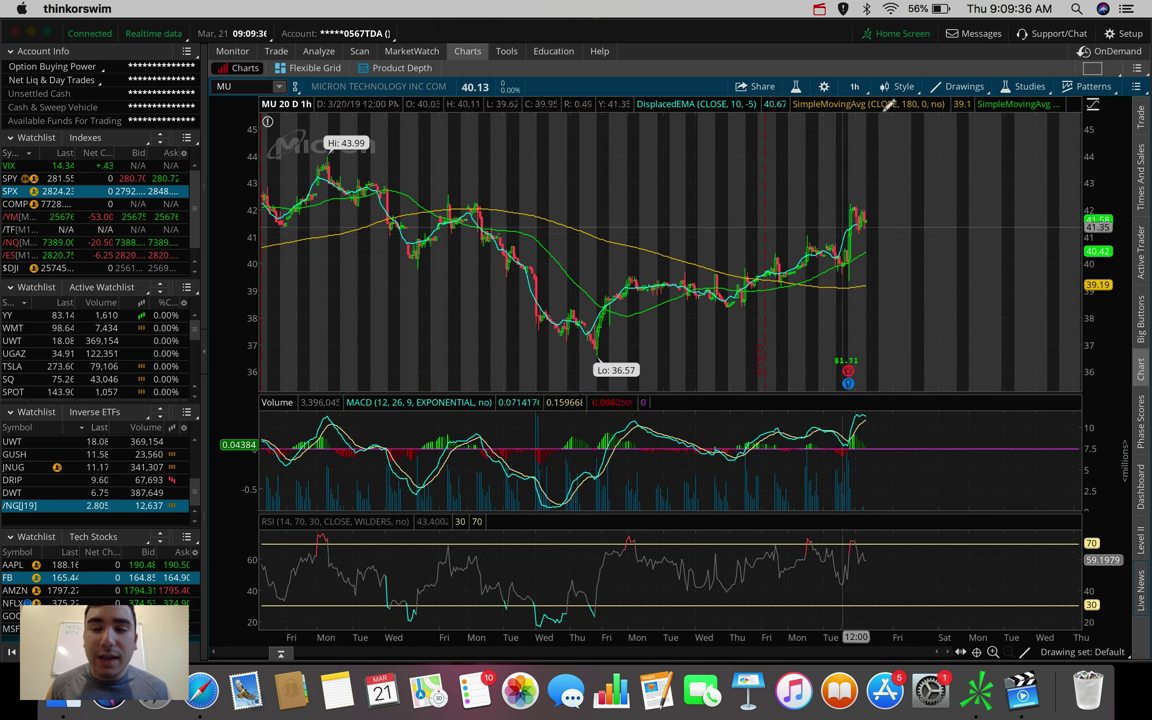
# Change Micron's chart time frame to 180 D : 4h from the Favorites list.
pyautogui.click(854, 86)
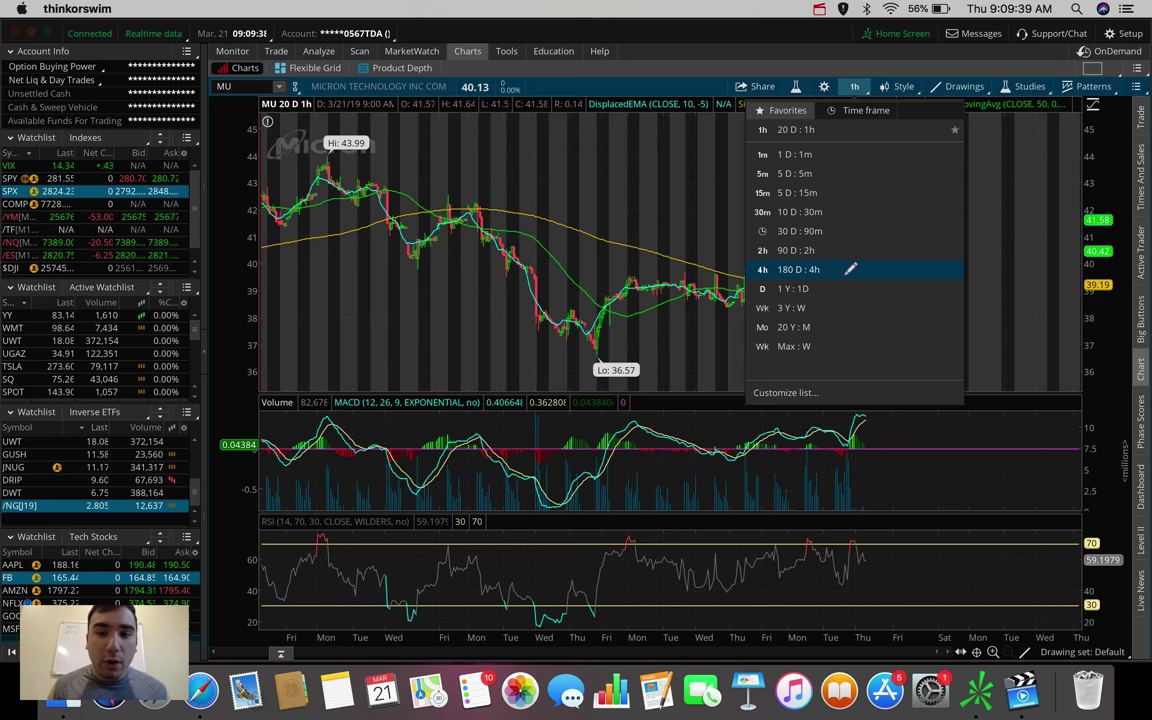
pyautogui.click(798, 269)
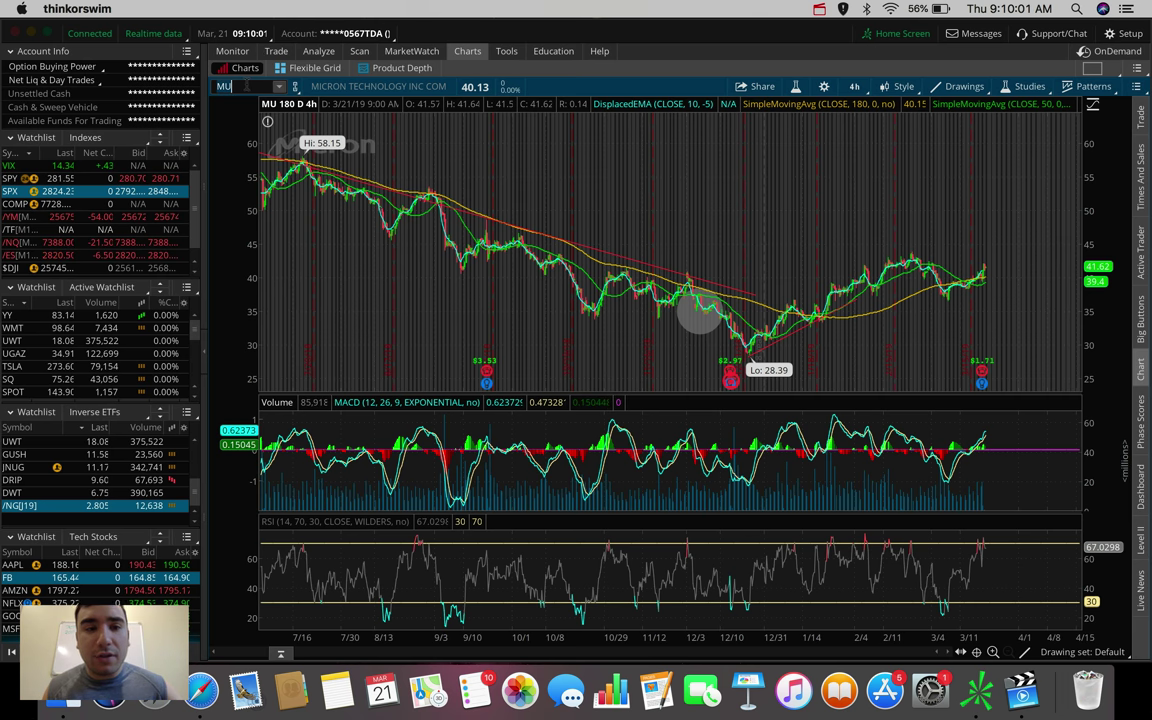
# Load the CGC chart and review its converging trendlines near 47, between the 59.65 high and 23.7 low.
pyautogui.write('CGC')
pyautogui.press('Return')
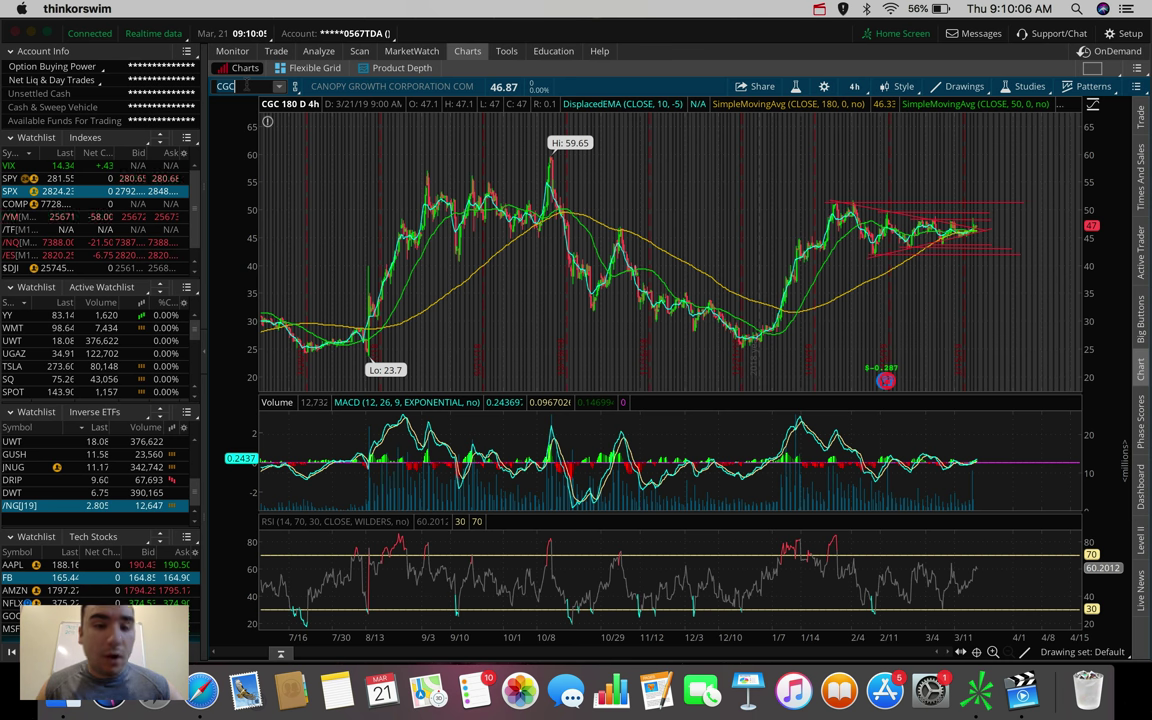
pyautogui.click(245, 86)
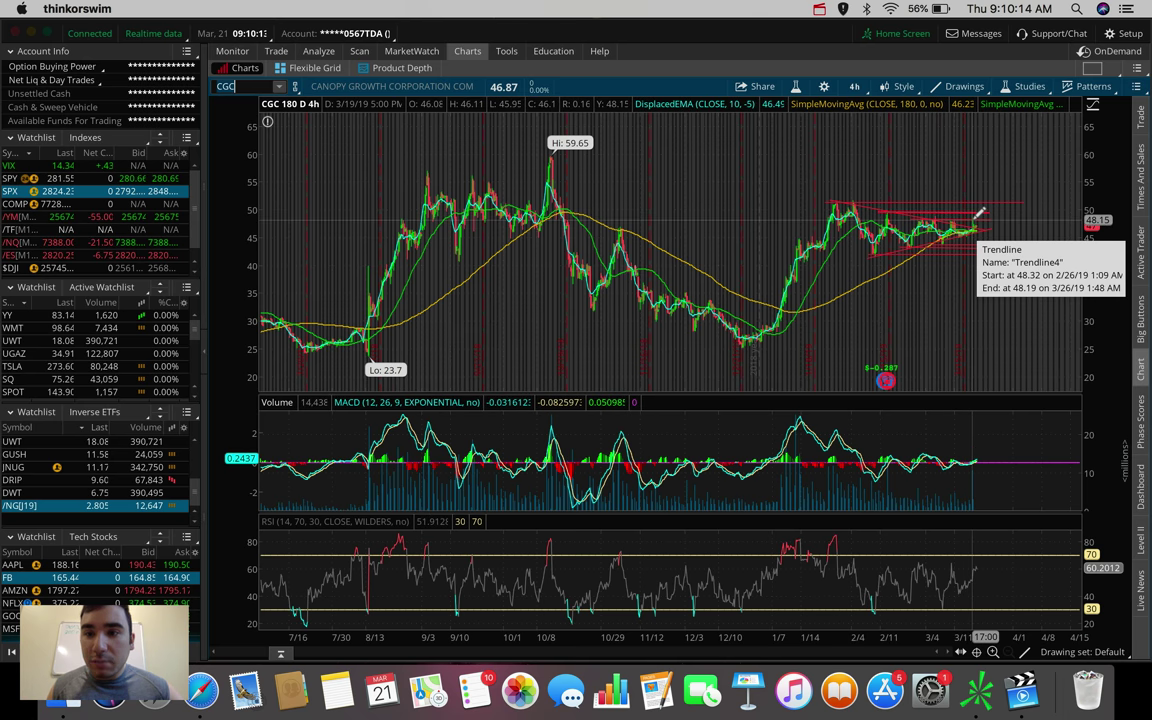
# Load ACB, zoom into recent bars near the 9, 8 and 7 levels, then restore the 180-day view.
pyautogui.moveTo(309, 55)
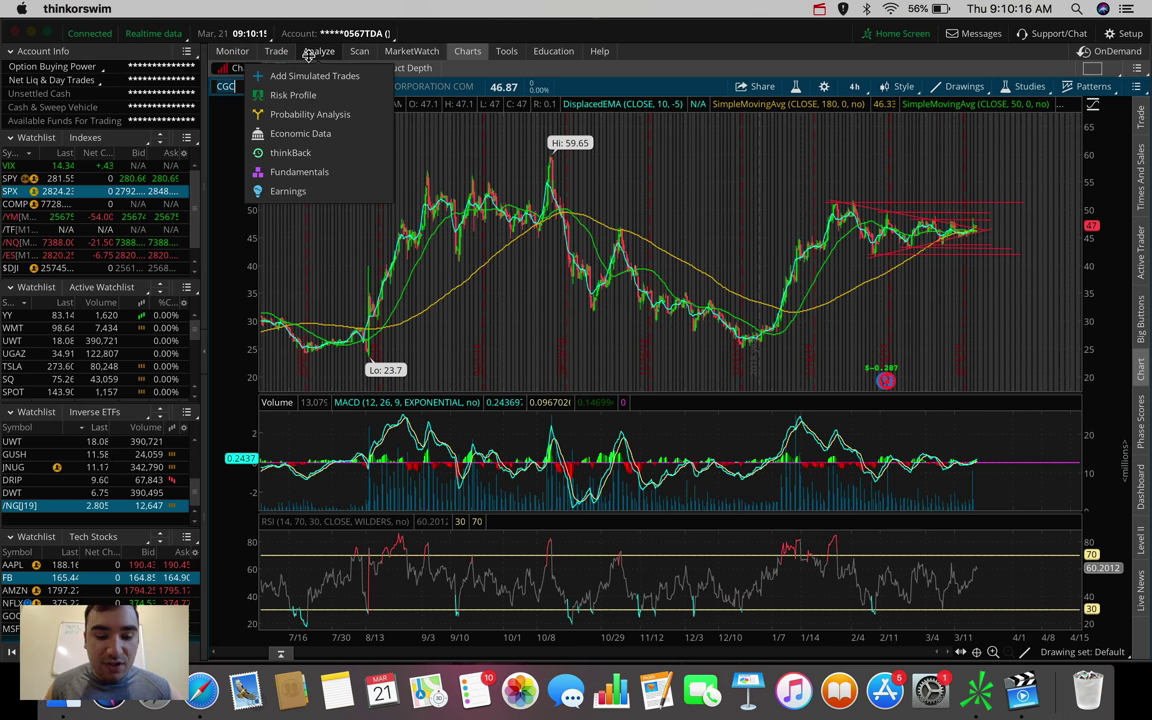
pyautogui.write('ACB')
pyautogui.press('Return')
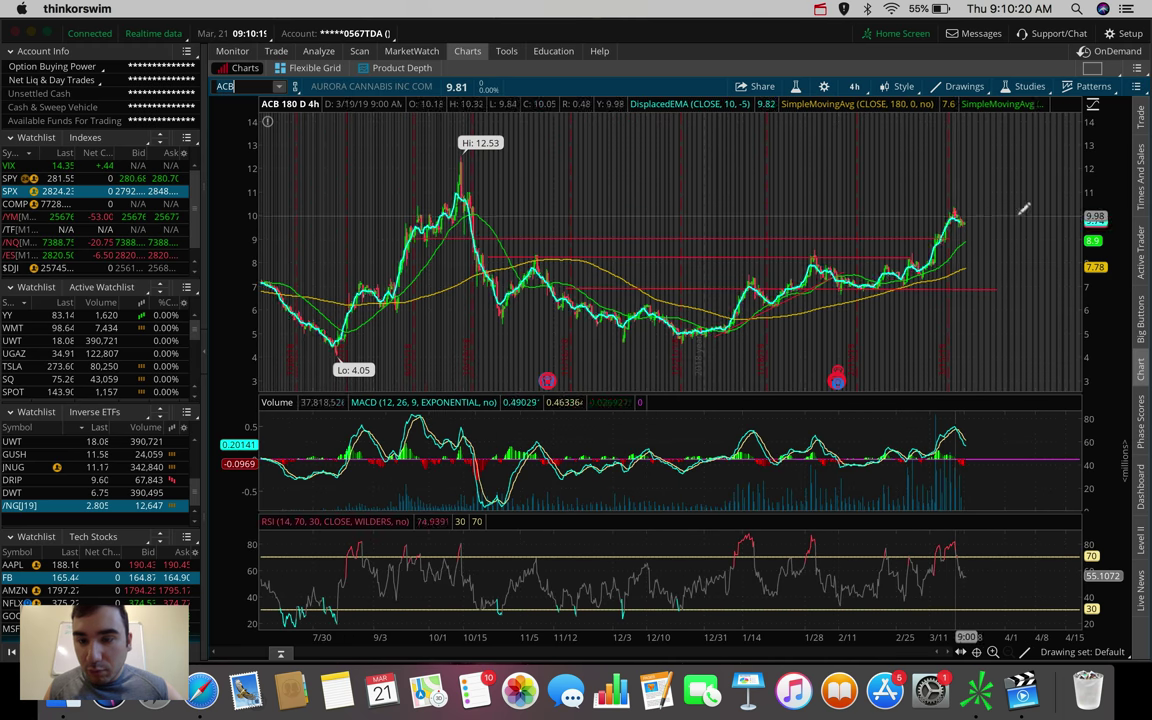
pyautogui.scroll(3, 1022, 209)
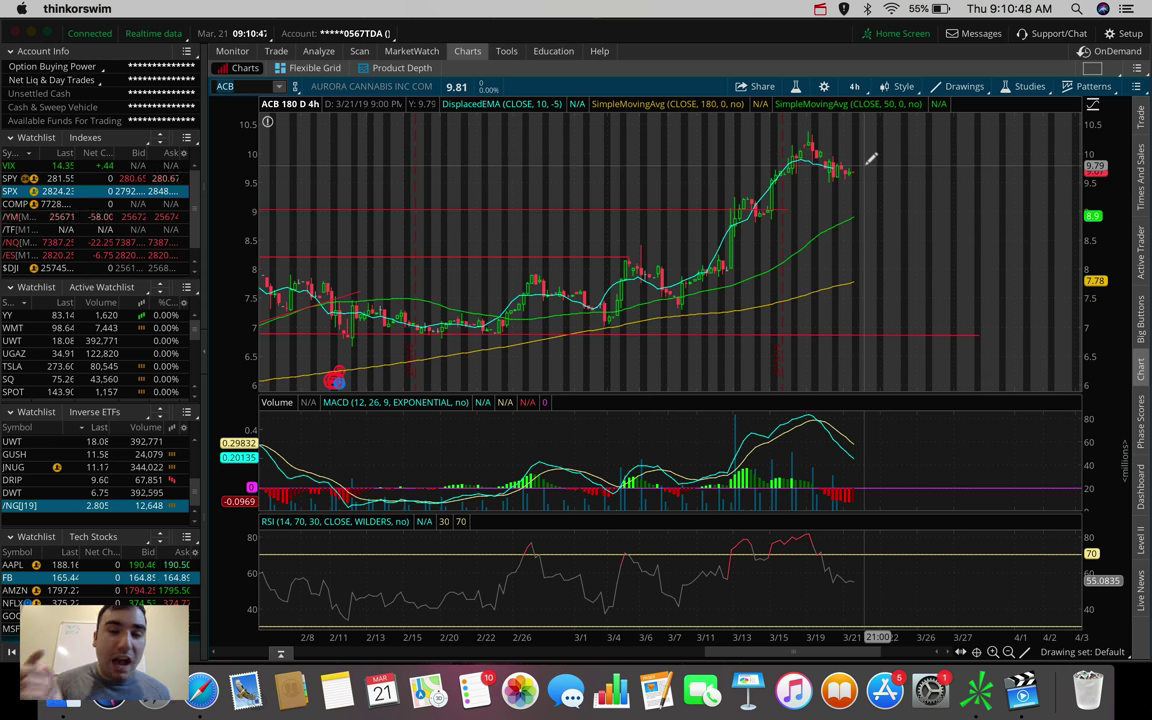
pyautogui.press('Return')
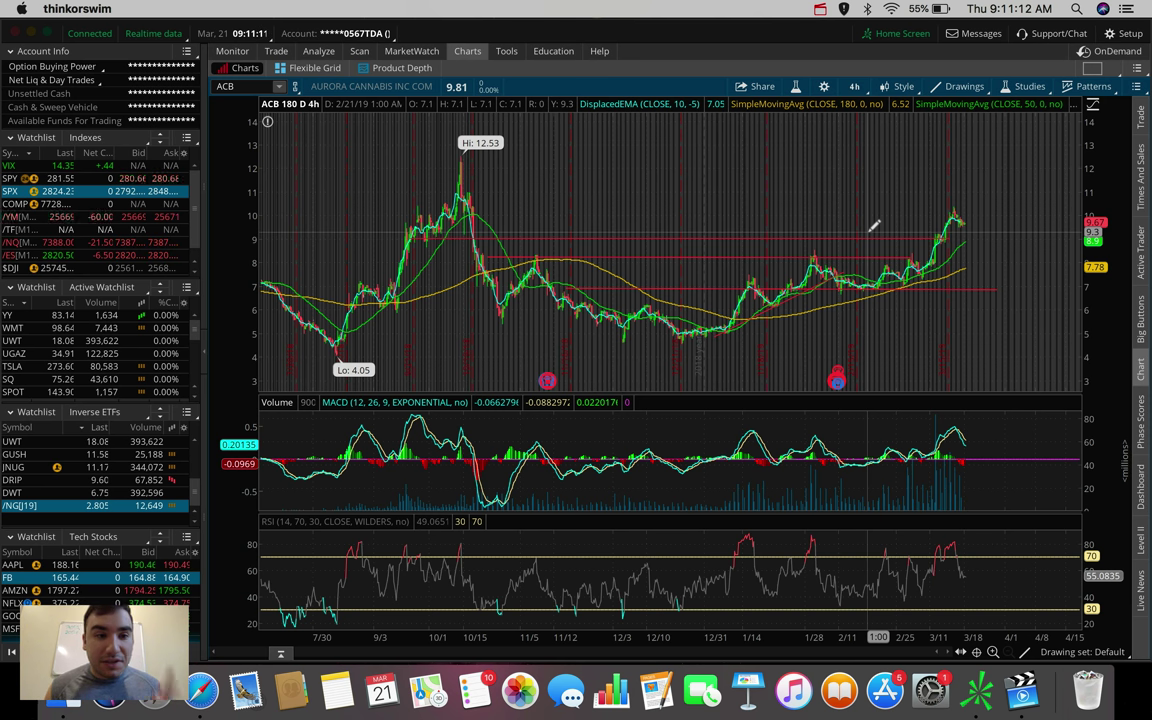
# Replace ACB with TVIX and review its 180-day chart between the 86.5 high and 24.74 low.
pyautogui.click(240, 85)
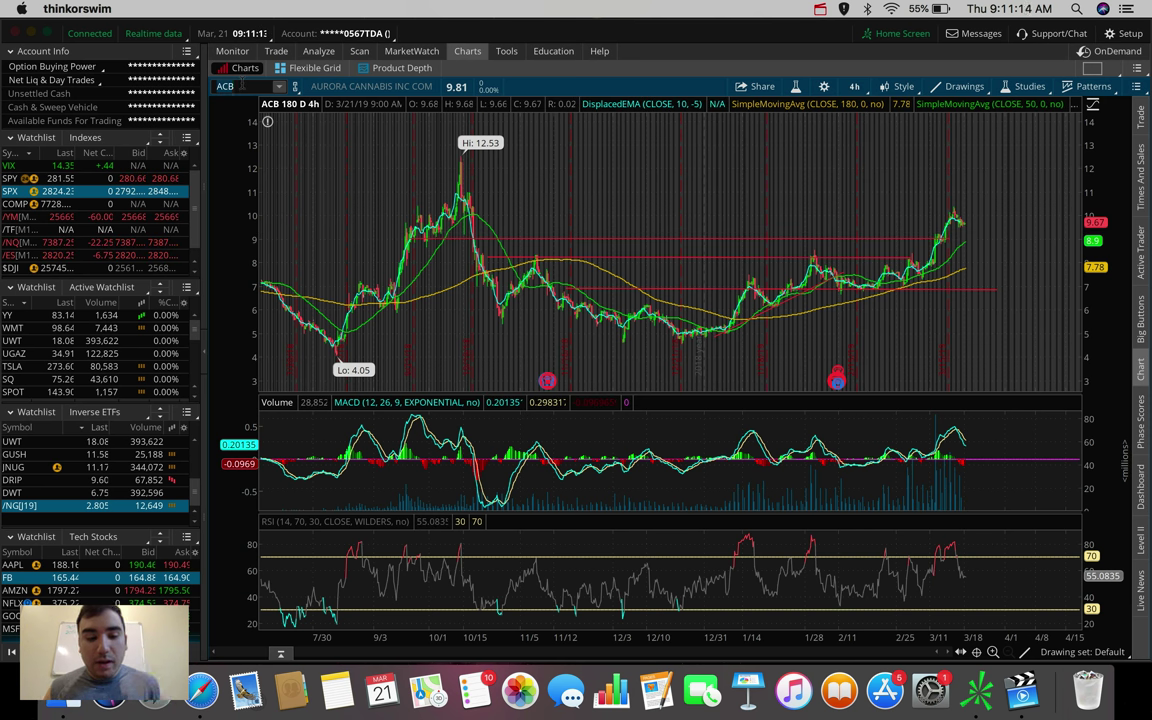
pyautogui.write('TVIX')
pyautogui.press('Return')
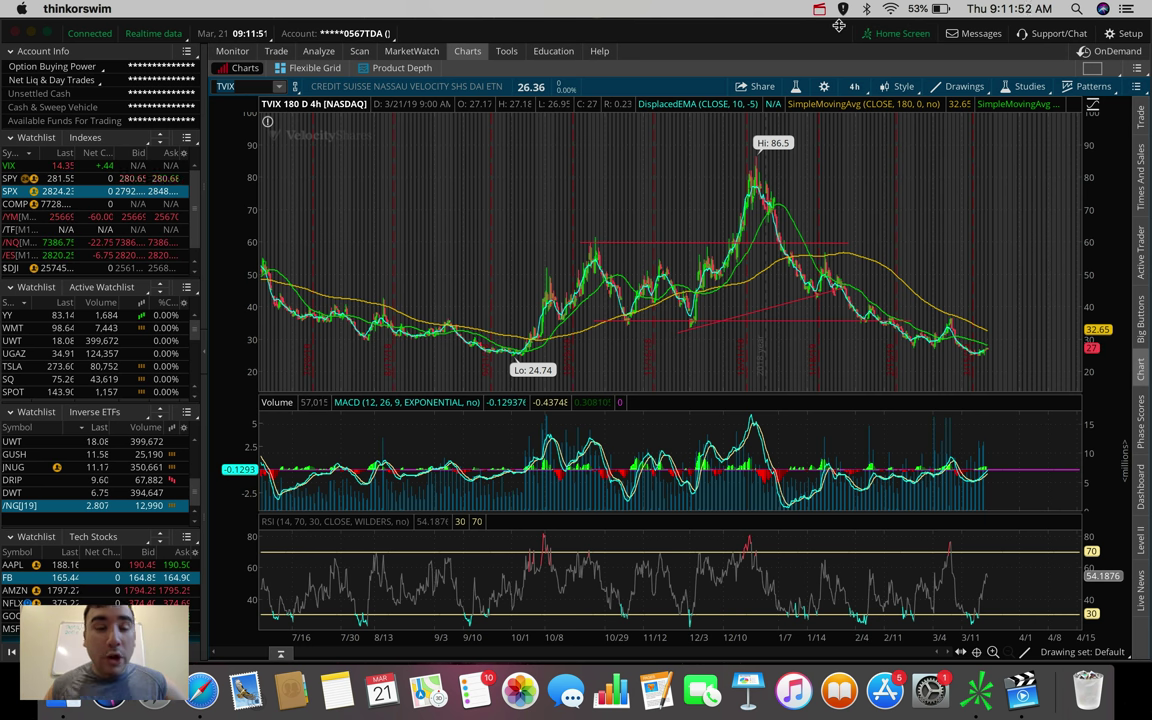
pyautogui.click(818, 8)
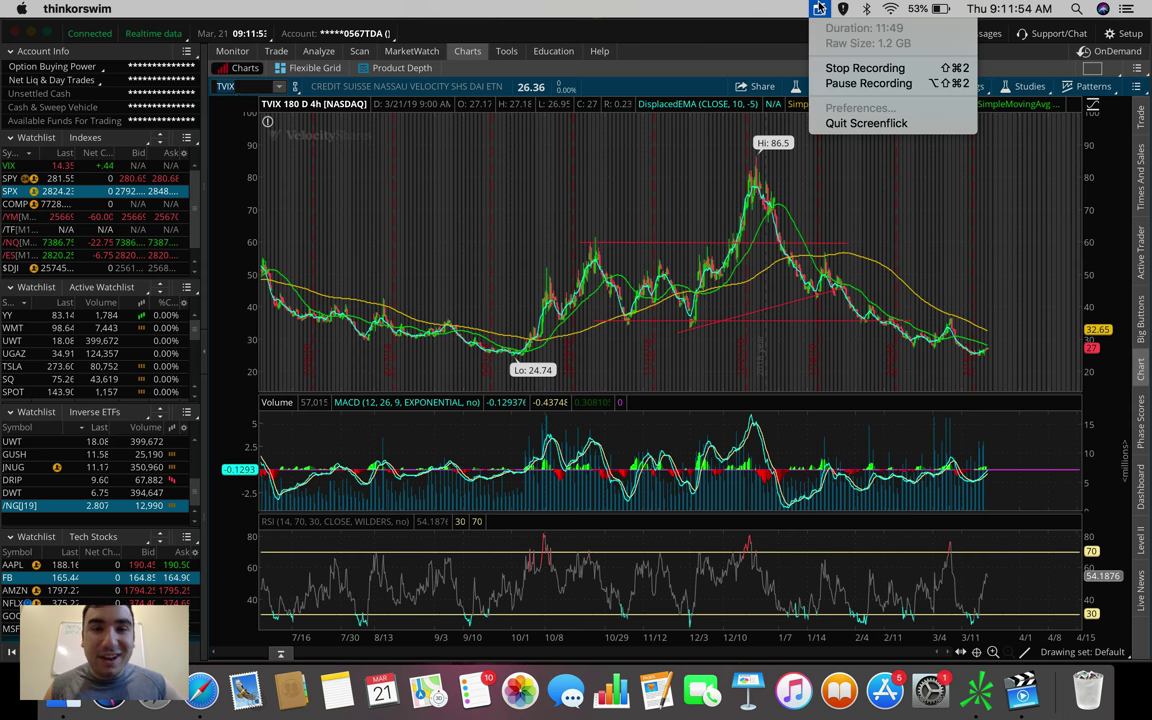